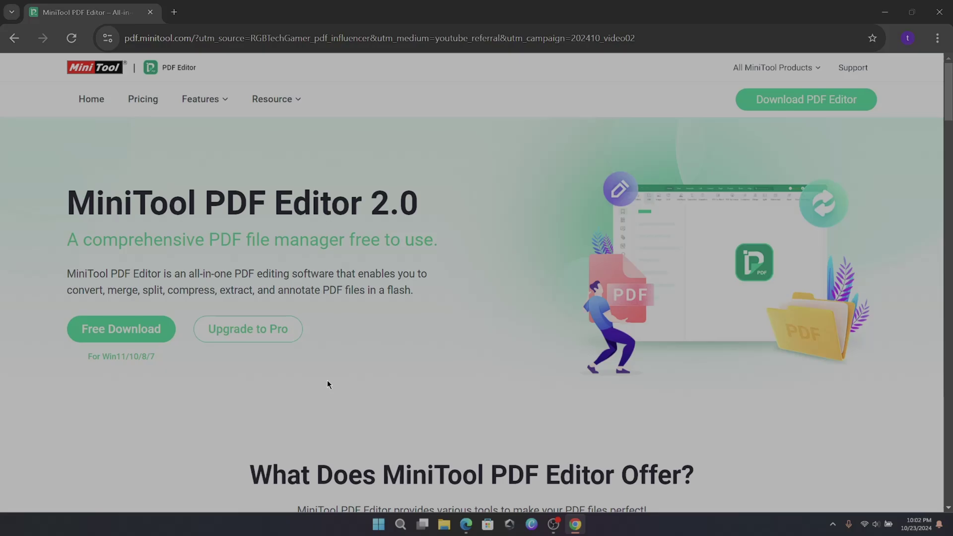
- Scroll through the MiniTool PDF Editor page on pdf.minitool.com and return to the top
scroll(428, 342, down, 6)
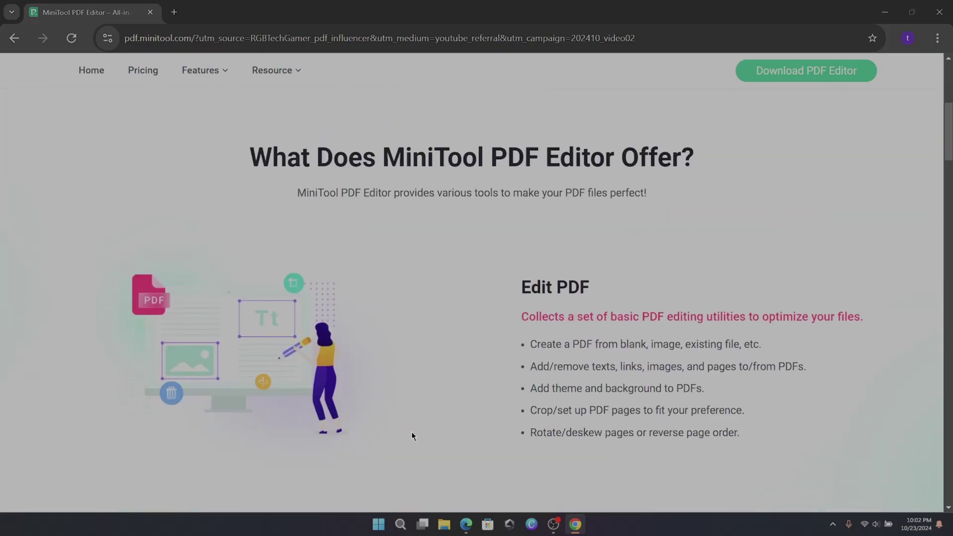
scroll(593, 421, down, 8)
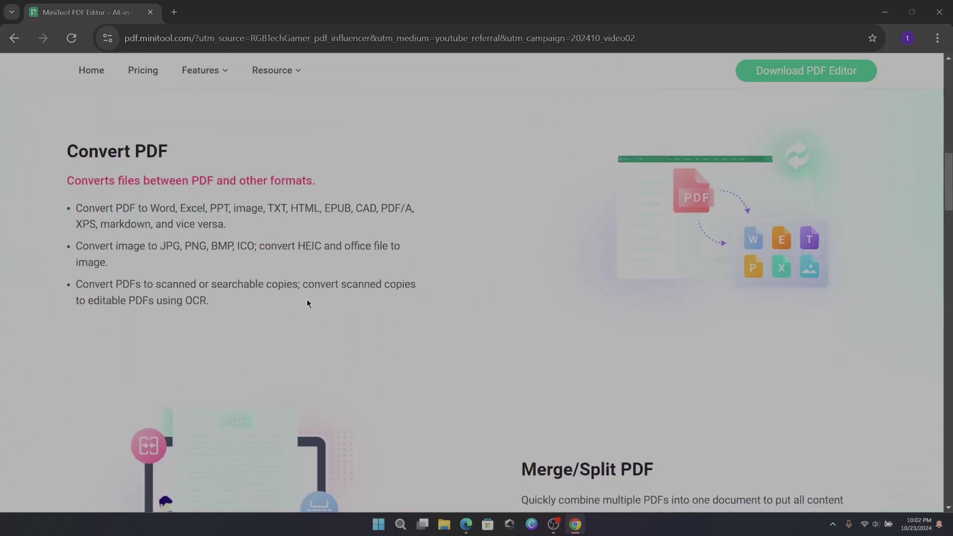
scroll(445, 335, down, 14)
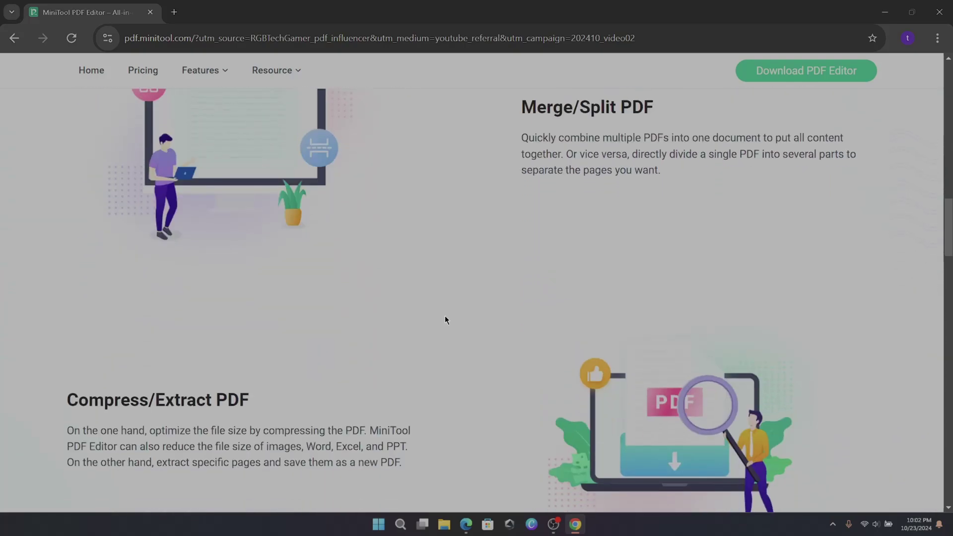
scroll(525, 311, down, 8)
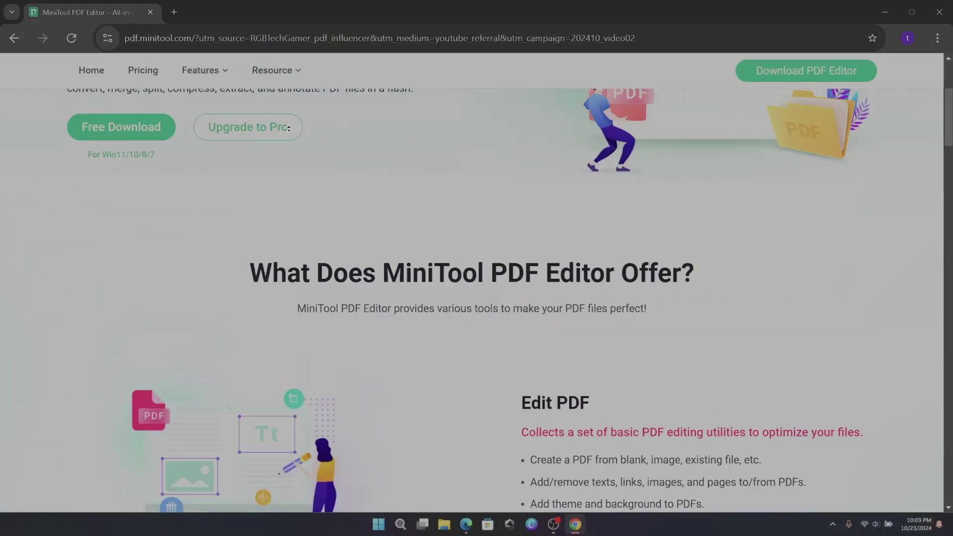
scroll(300, 156, up, 4)
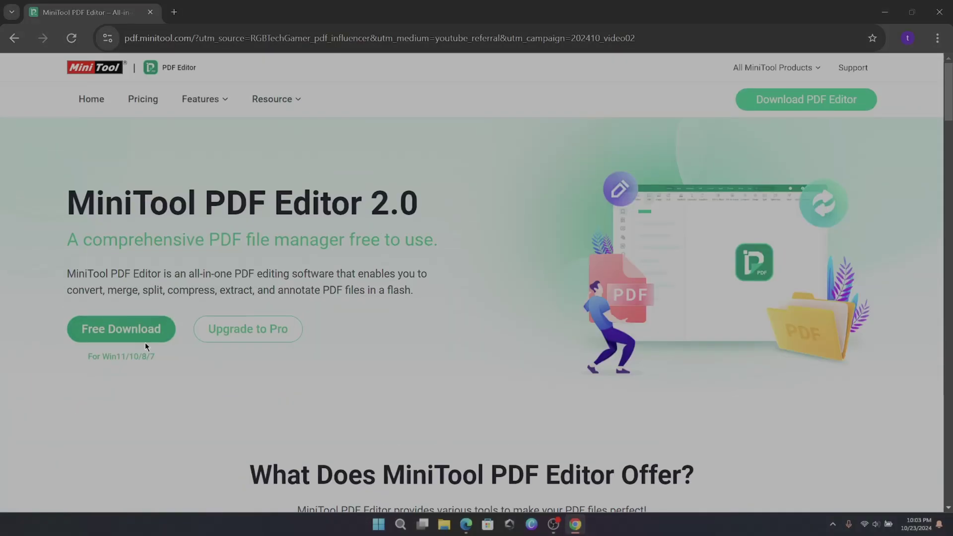
- Download the free MiniTool PDF Editor installer, run it and install the program
click(127, 336)
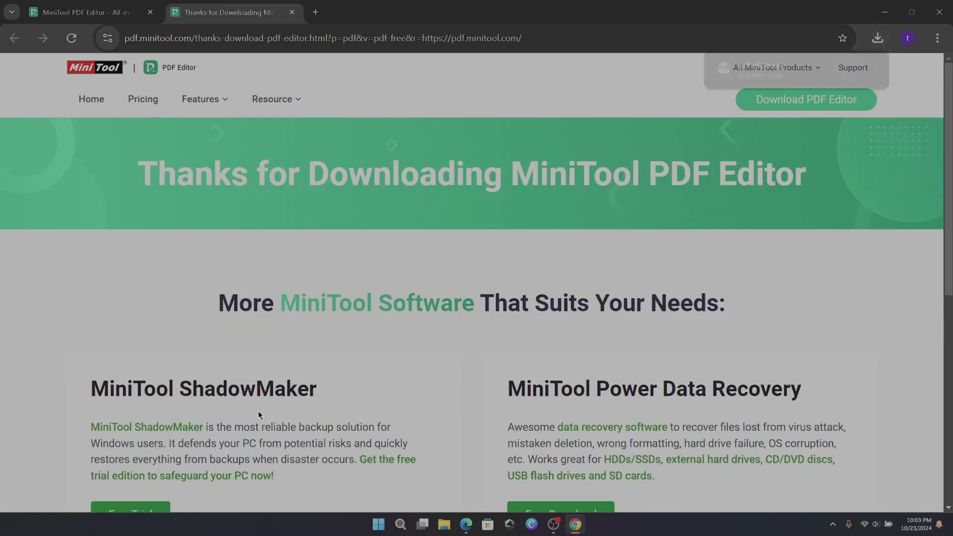
click(760, 70)
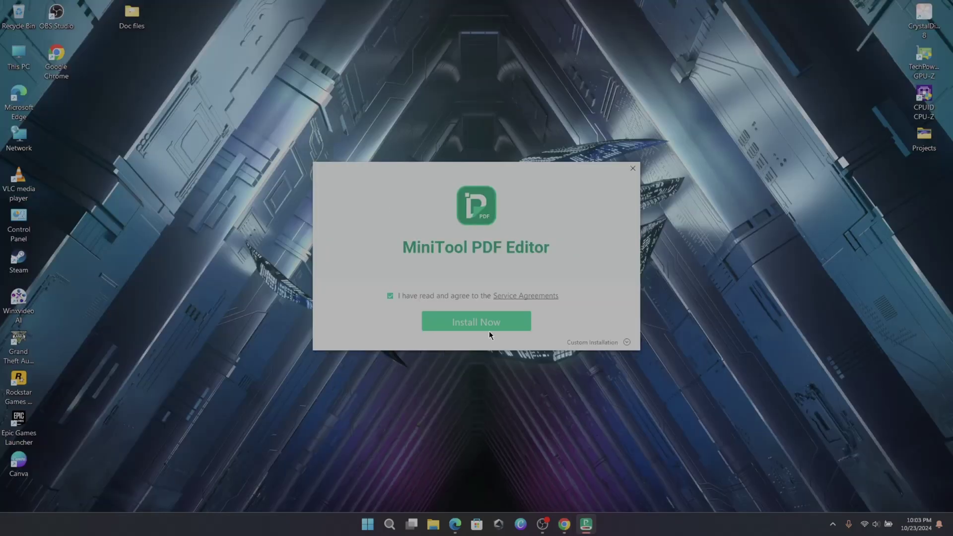
click(487, 329)
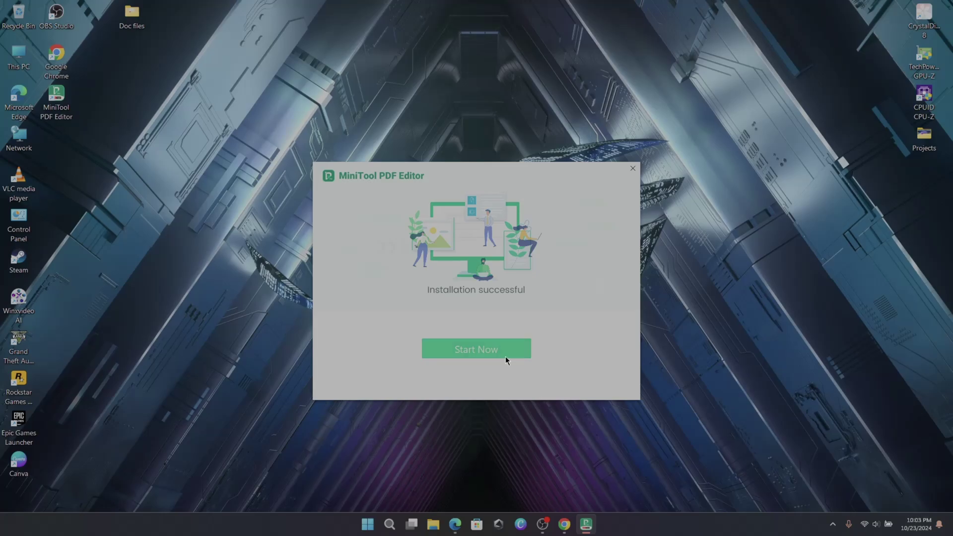
- Launch the installed editor, dismiss the default-viewer prompt, and look through the file-open window and main menu
click(505, 356)
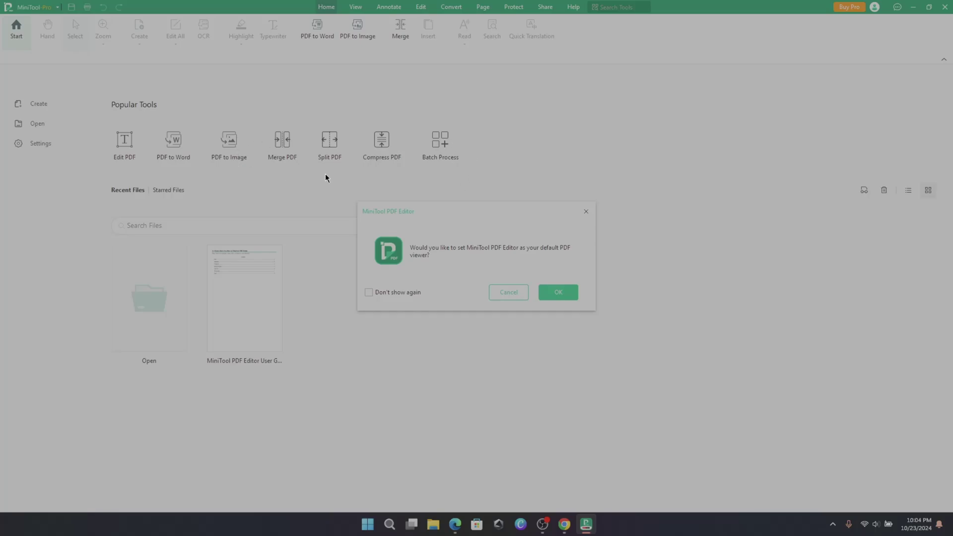
click(586, 212)
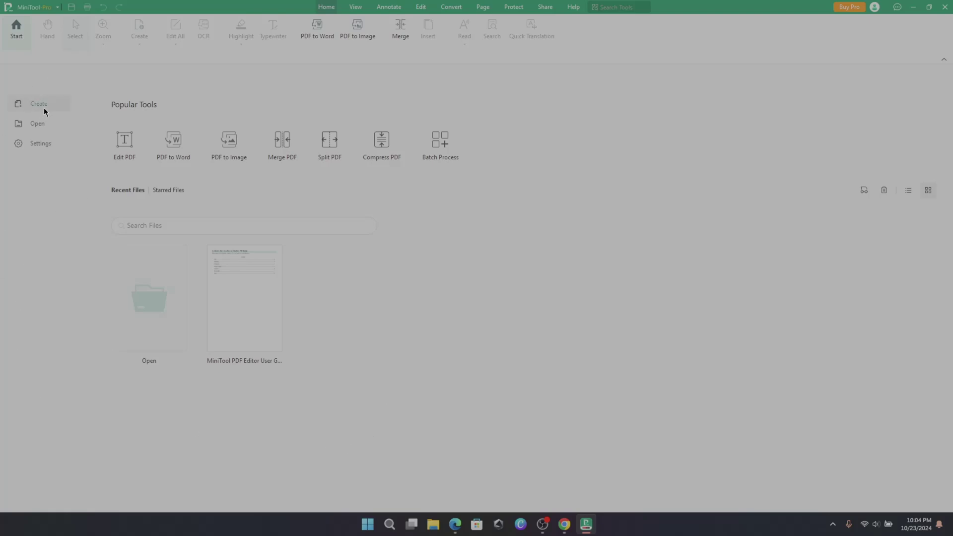
click(55, 127)
key(Escape)
click(20, 8)
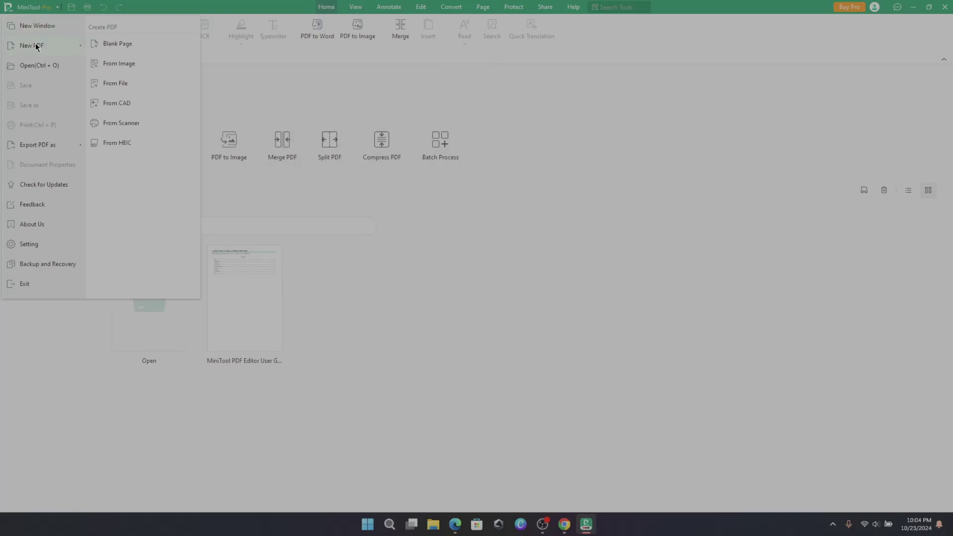
mouse_move(60, 53)
mouse_move(44, 141)
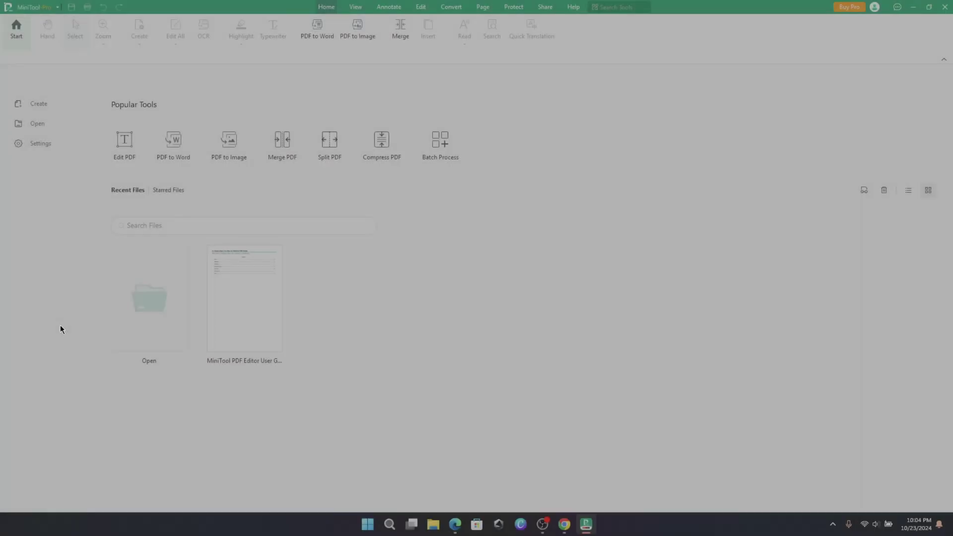
- Open sample-2.pdf from the Doc files folder
click(137, 323)
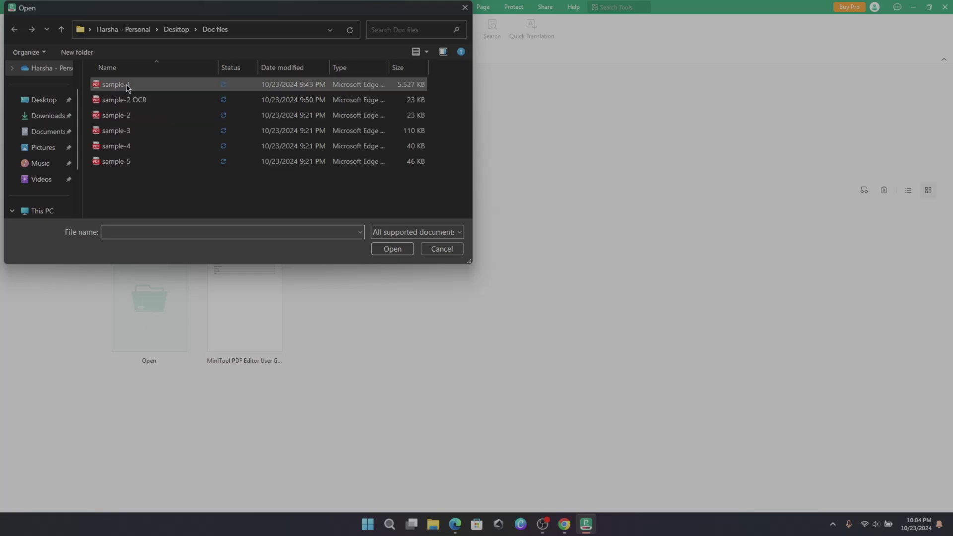
double_click(114, 115)
scroll(429, 229, down, 2)
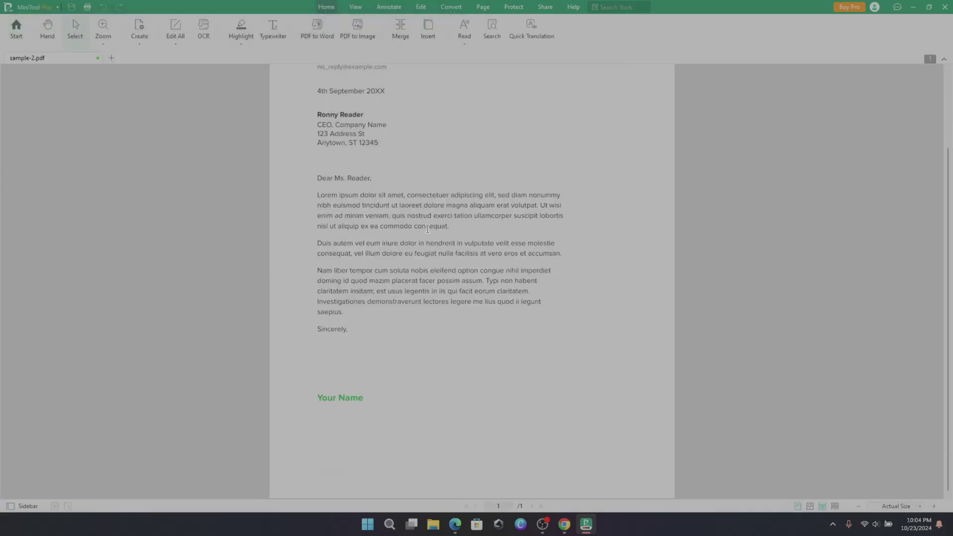
scroll(436, 230, up, 2)
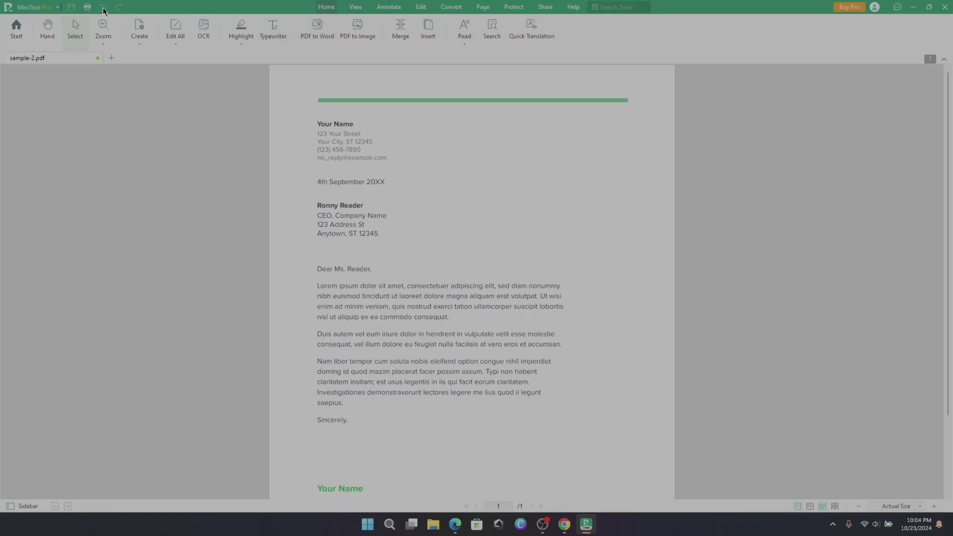
- Pan the letter with the Hand tool and select the sender and recipient blocks
click(48, 38)
drag(451, 248, 512, 117)
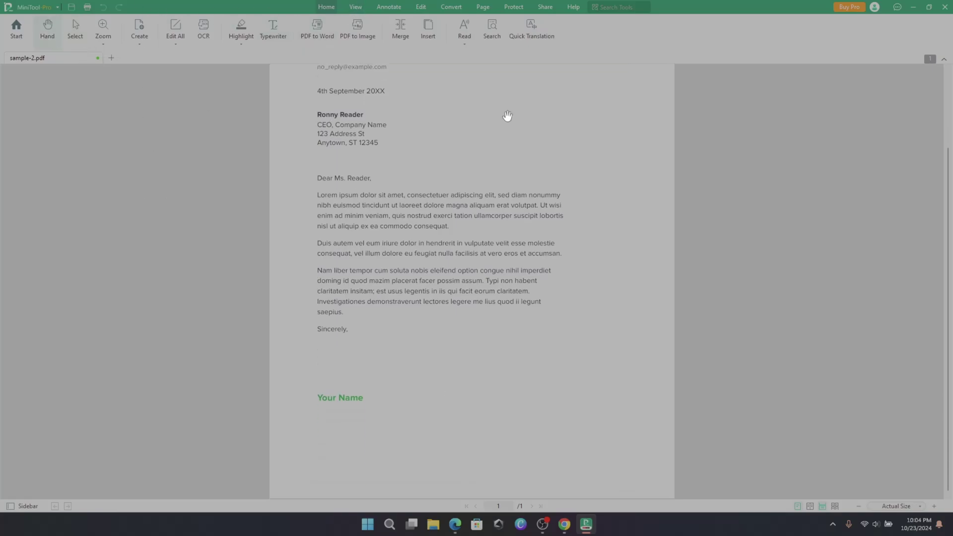
scroll(535, 307, up, 2)
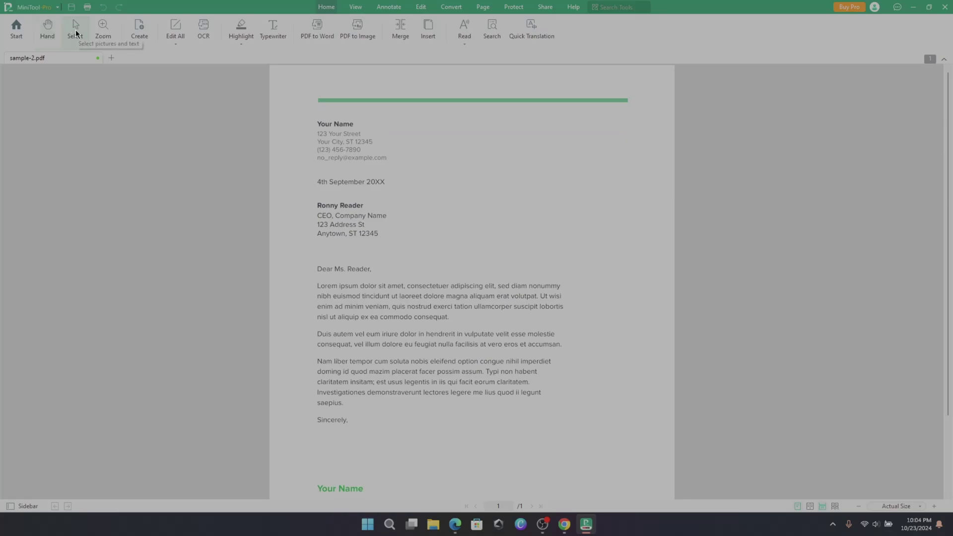
click(75, 29)
drag(305, 113, 445, 247)
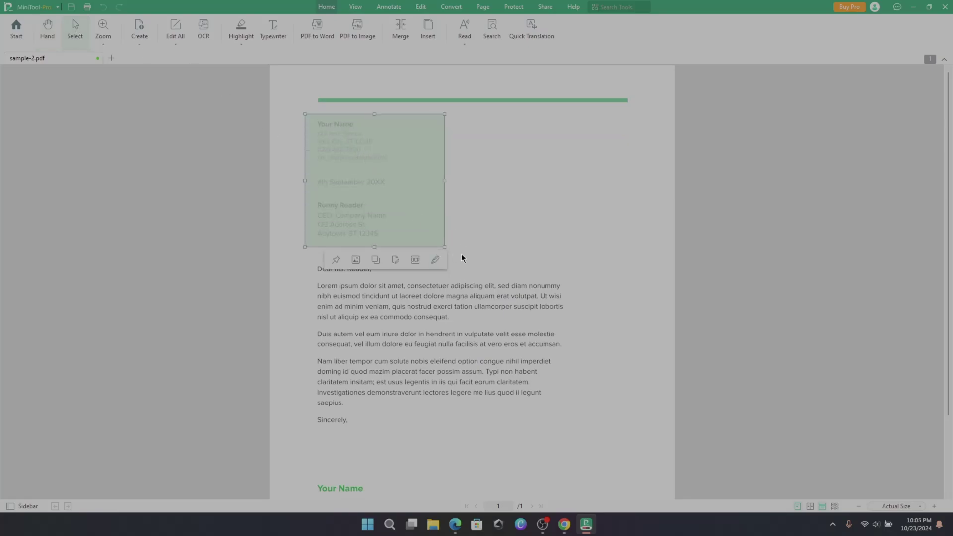
click(355, 260)
- Check the zoom and Create PDF options, then show the editing-mode choices
click(103, 44)
click(139, 44)
click(179, 40)
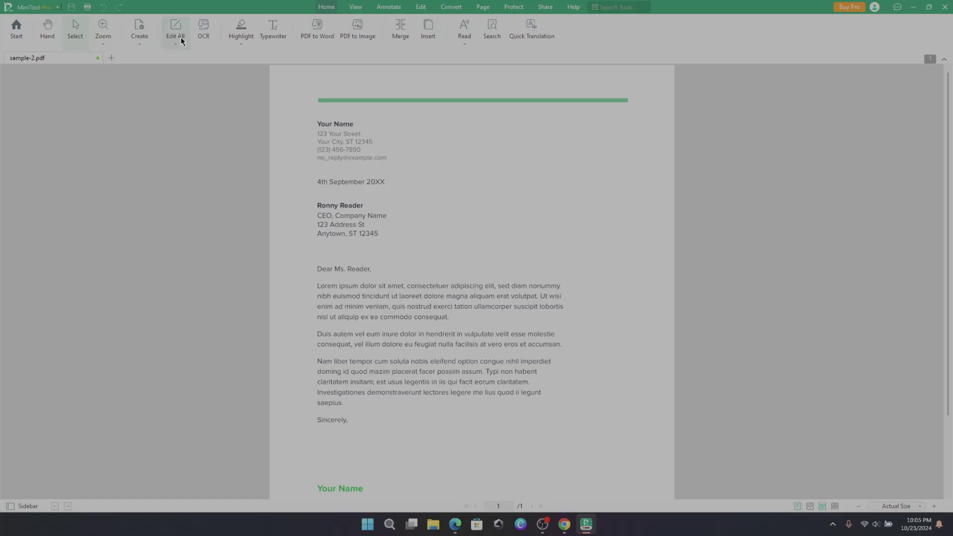
click(180, 43)
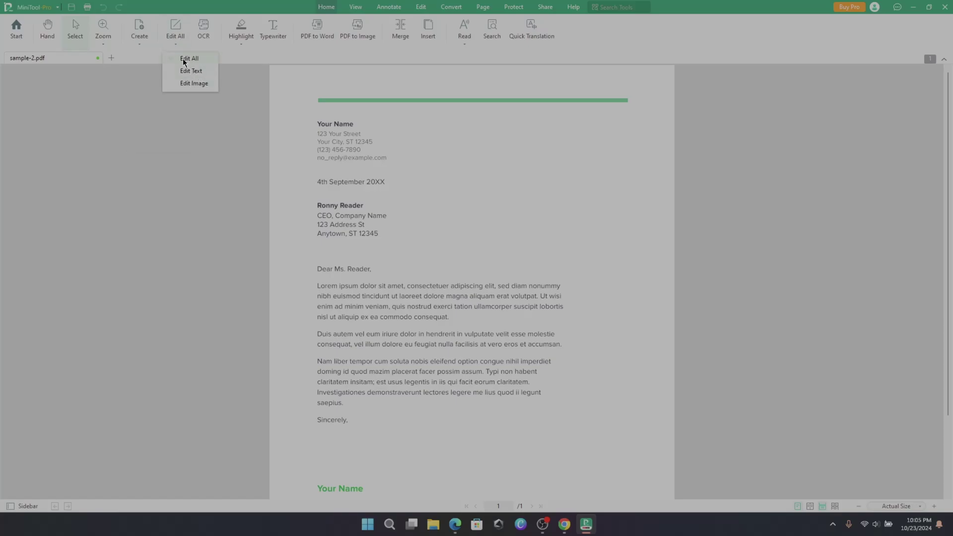
- In Edit All mode, change the Your Name heading to 'RGB Tech Official' and widen the address block
click(189, 58)
click(356, 123)
key(BackSpace)
key(BackSpace)
key(BackSpace)
key(BackSpace)
key(BackSpace)
key(BackSpace)
key(BackSpace)
key(BackSpace)
key(BackSpace)
text(RGB Tech Official)
drag(389, 146, 425, 146)
key(Escape)
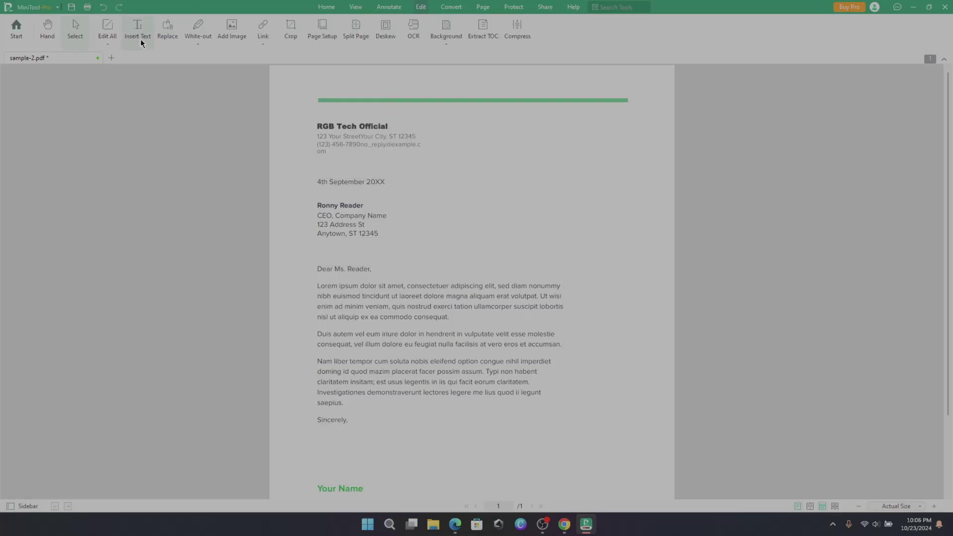
- Add the note 'Hello everyone, Welcome back to RGB Tech Official / Please Like, Share and Subscribe!!' beside the date
click(141, 38)
click(423, 185)
text(Hello everyone, )
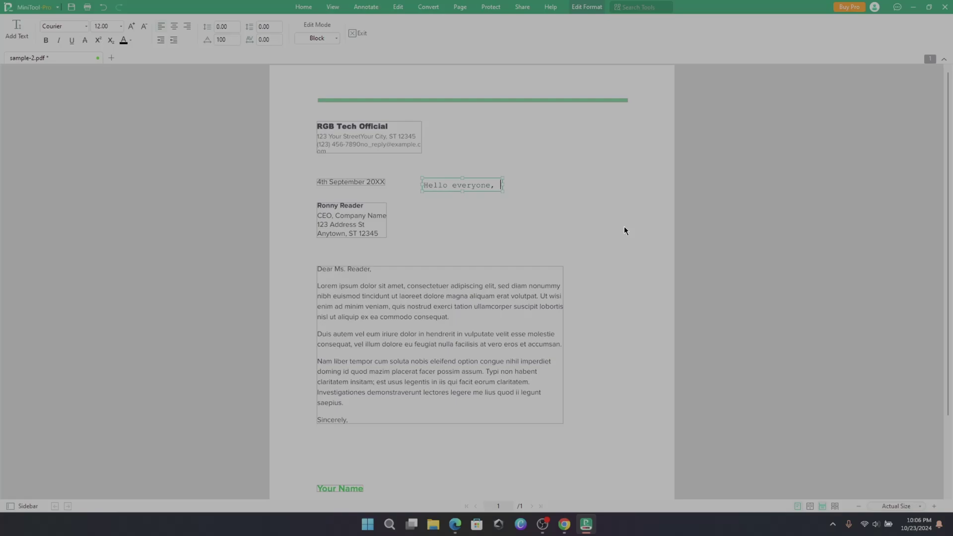
text(Welcome back to RGB Tech O)
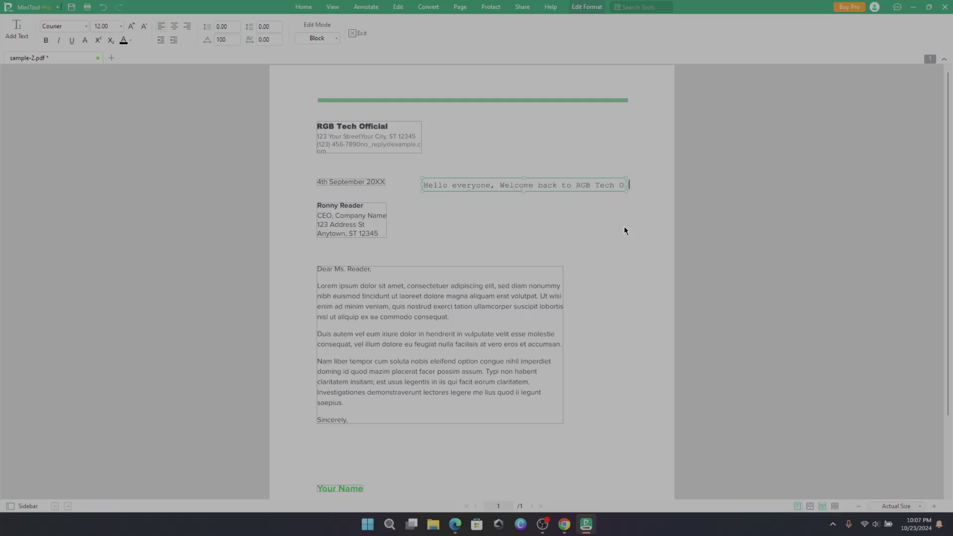
text(fficial)
key(Return)
text(Please Like, Sha)
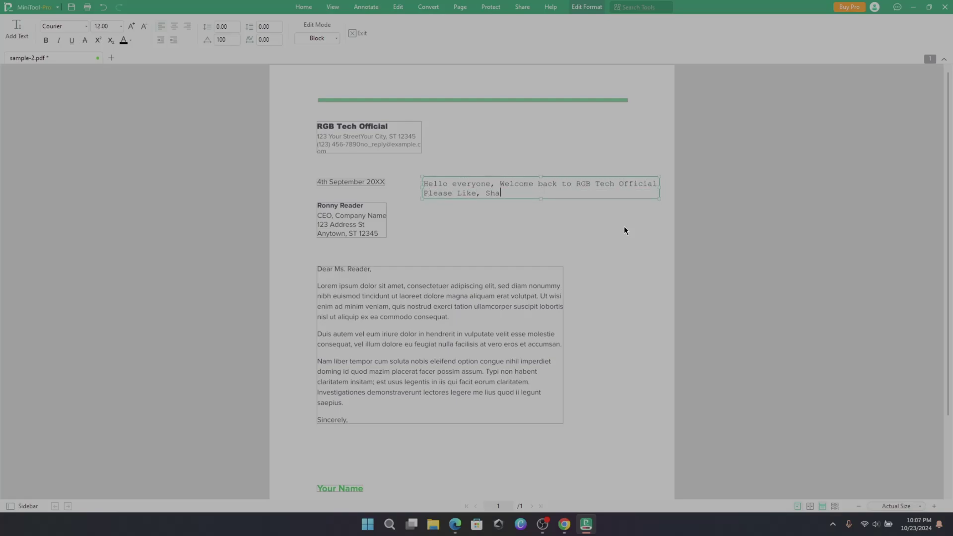
text(re and Subscribe!!)
click(647, 225)
click(355, 32)
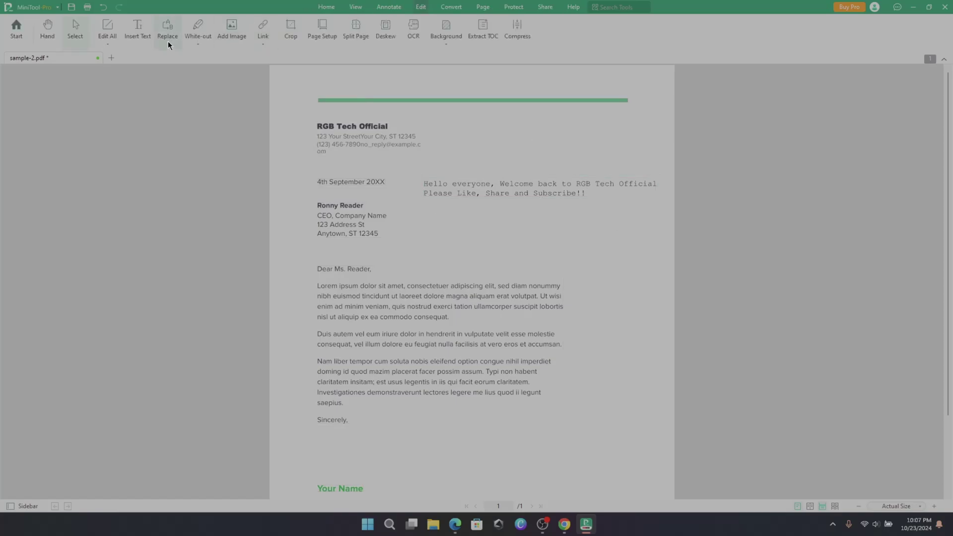
- Use Search & Replace to swap every 'rgb tech' for a first name, then exit Edit Format mode
click(168, 41)
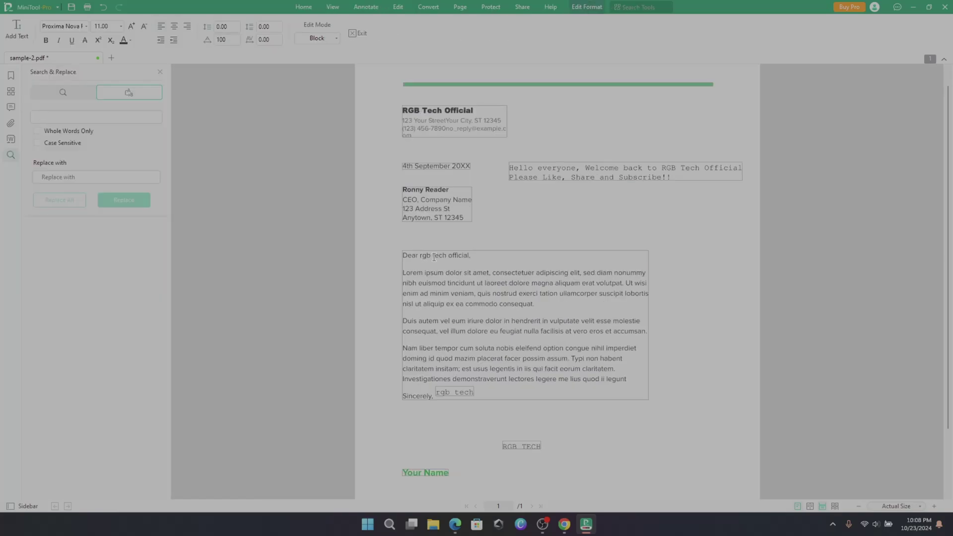
drag(420, 256, 447, 257)
right_click(447, 257)
click(459, 316)
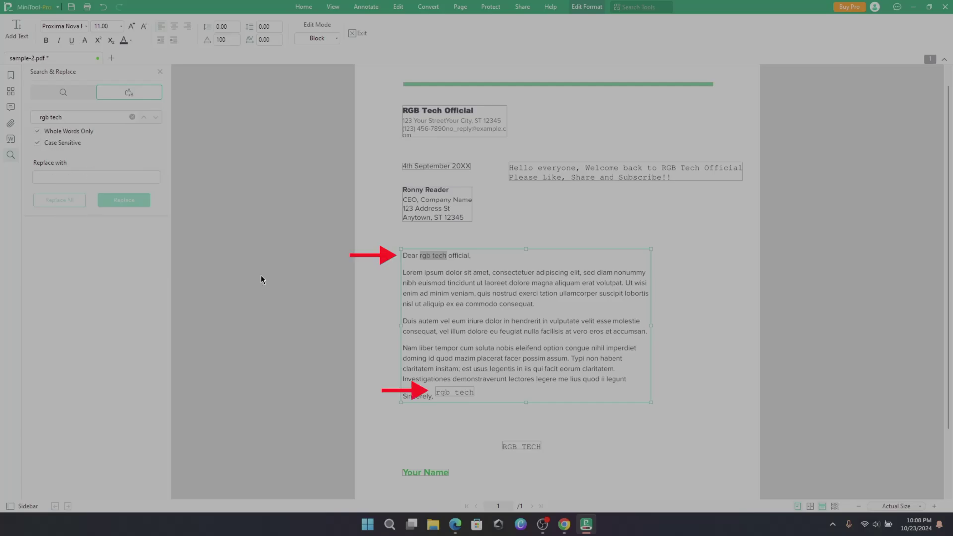
text(Sarah)
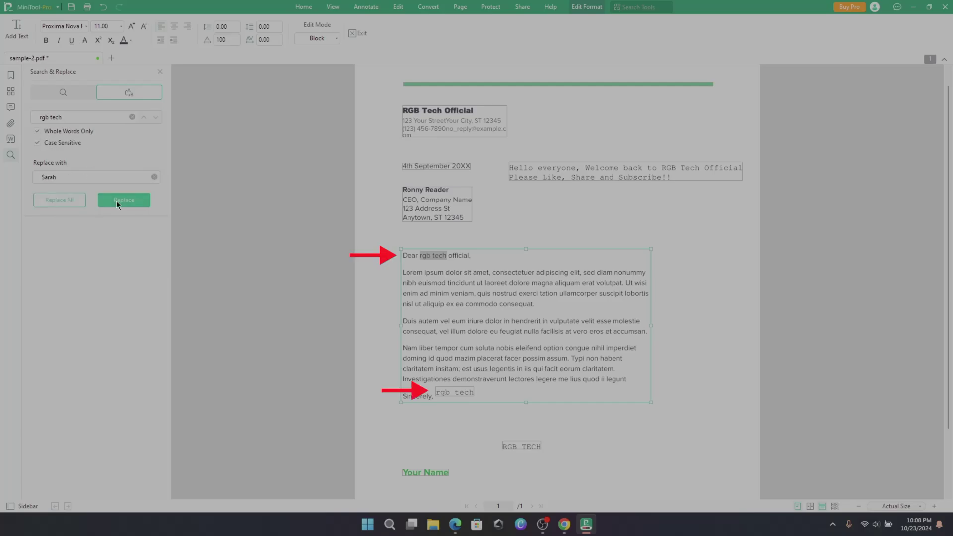
click(123, 200)
scroll(564, 367, up, 2)
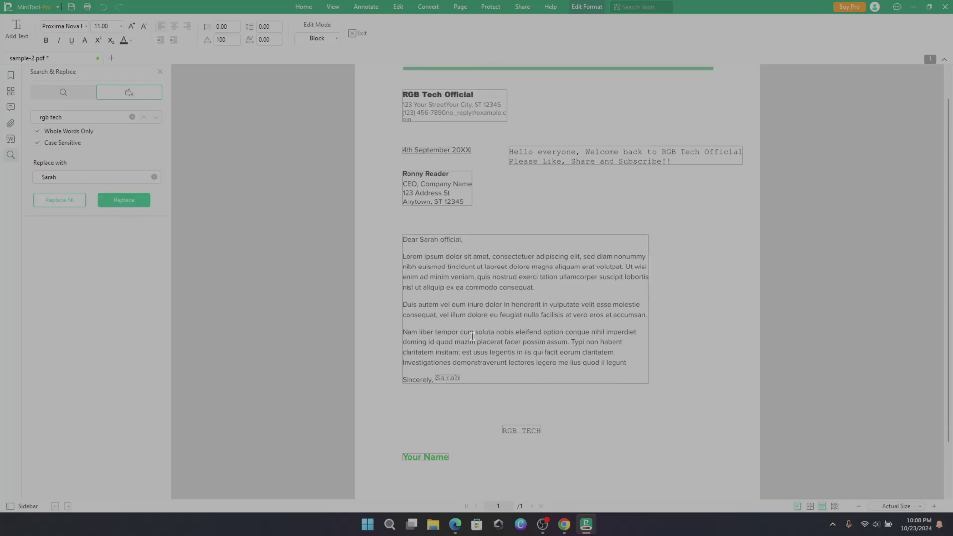
click(358, 33)
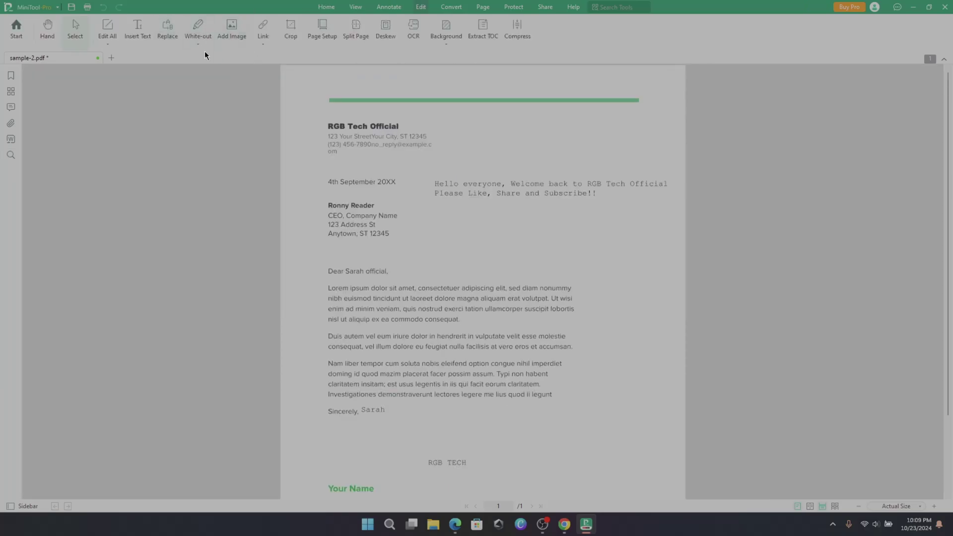
- Drag page elements to rearrange the letter's layout
drag(322, 163, 431, 162)
drag(430, 115, 428, 122)
drag(433, 163, 684, 184)
drag(652, 314, 644, 248)
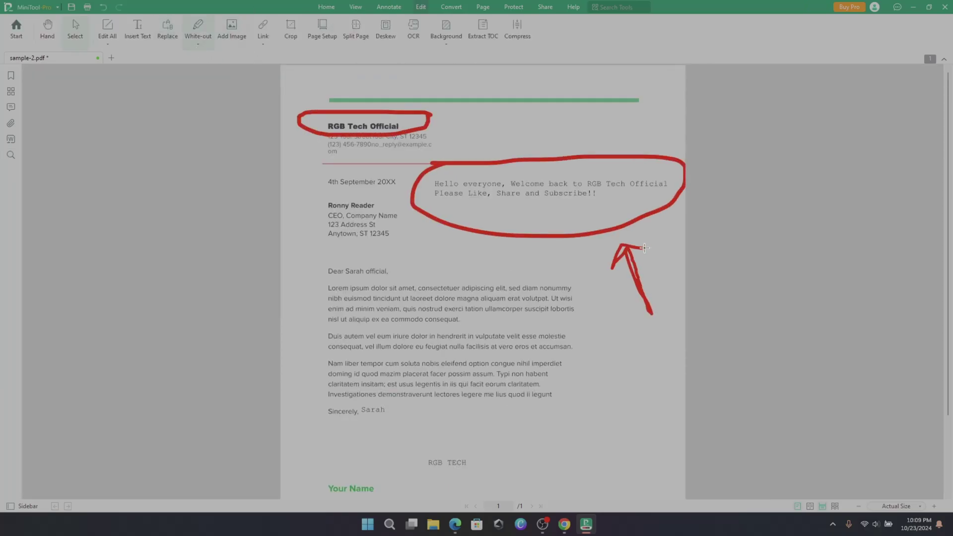
- Insert a picture at the lower right of the letter and resize it
click(243, 39)
double_click(503, 252)
scroll(566, 223, down, 2)
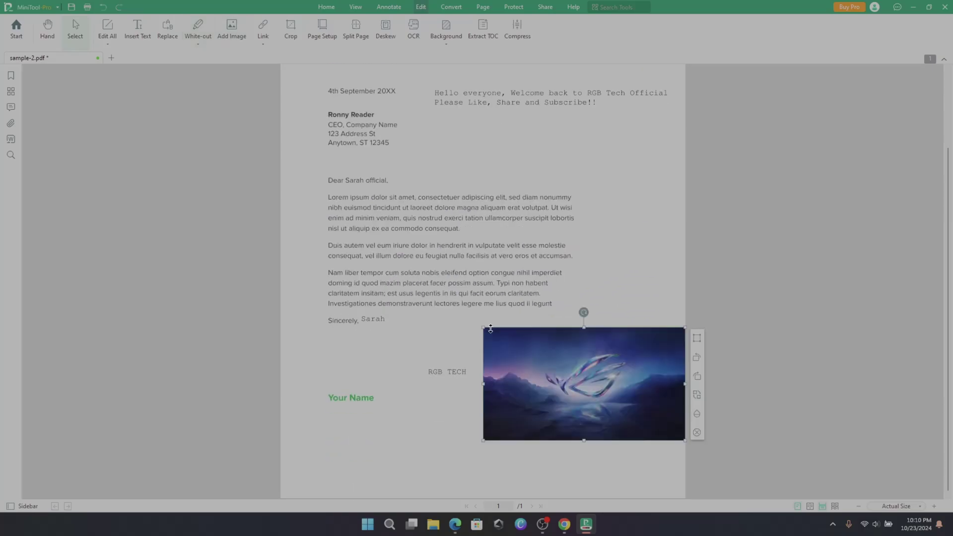
drag(484, 329, 684, 439)
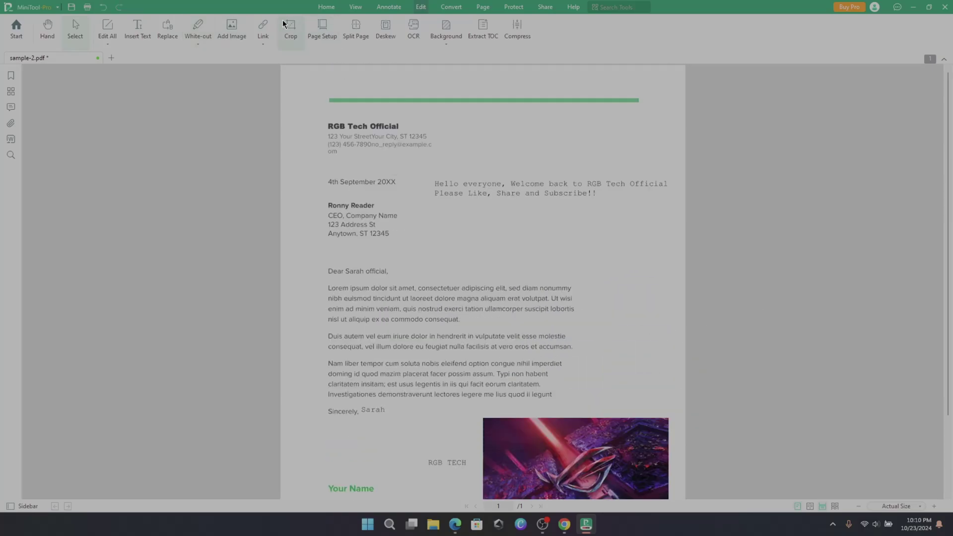
- Crop the page to remove the green top bar
click(289, 28)
scroll(276, 270, down, 1)
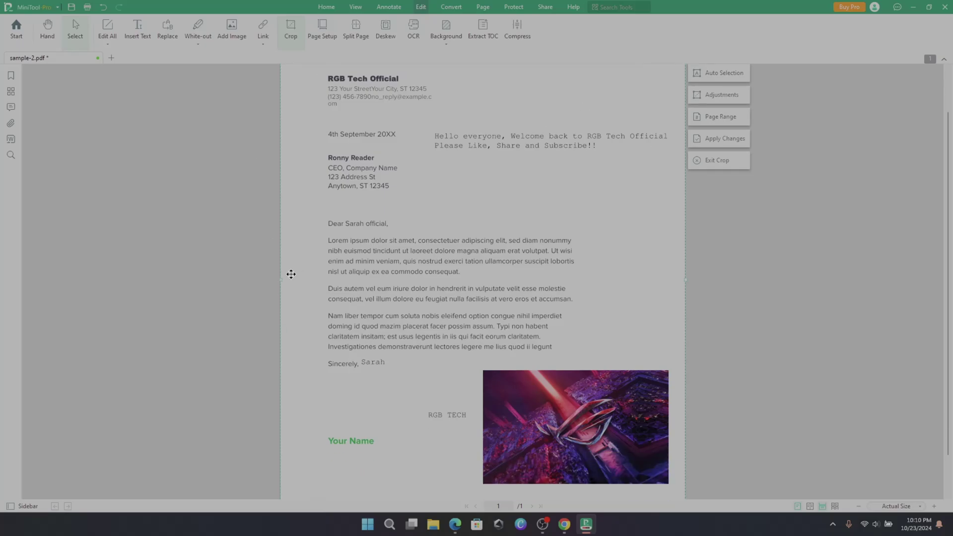
scroll(513, 269, down, 1)
drag(599, 324, 634, 148)
double_click(634, 148)
scroll(590, 270, down, 1)
scroll(616, 316, up, 2)
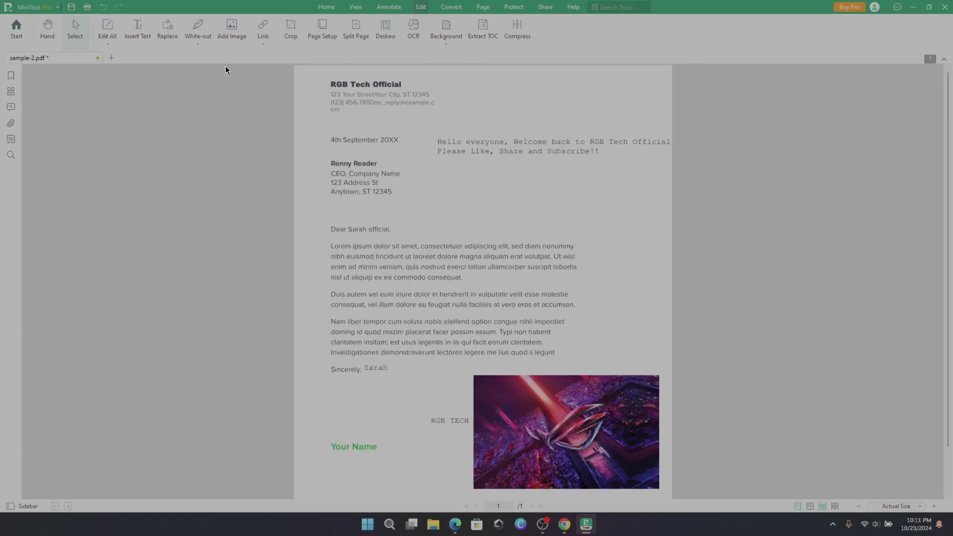
click(263, 44)
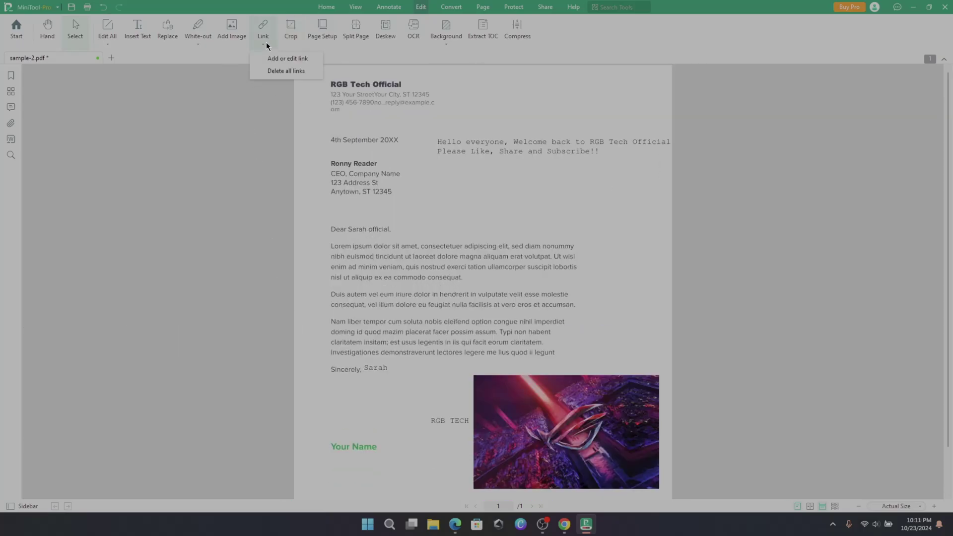
click(287, 59)
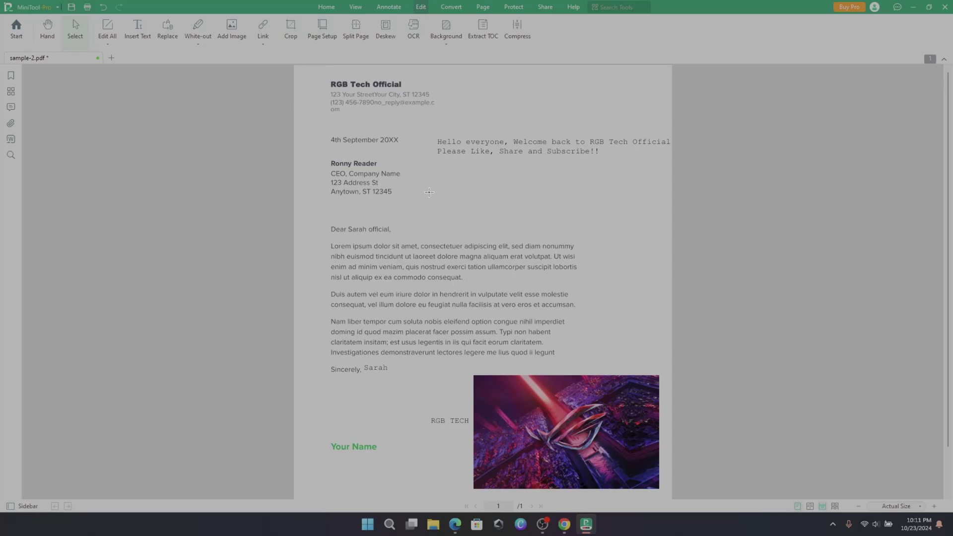
drag(421, 190, 614, 201)
click(369, 301)
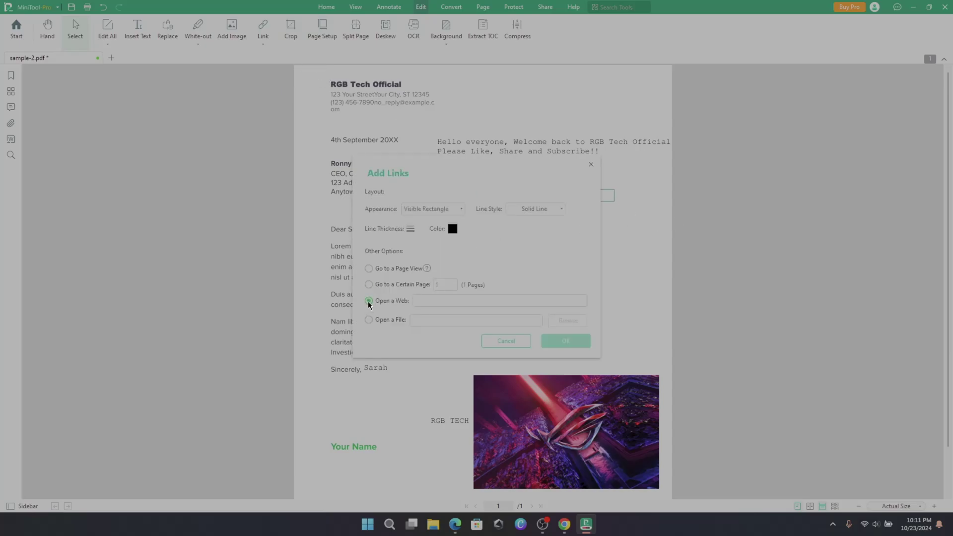
right_click(436, 300)
click(448, 350)
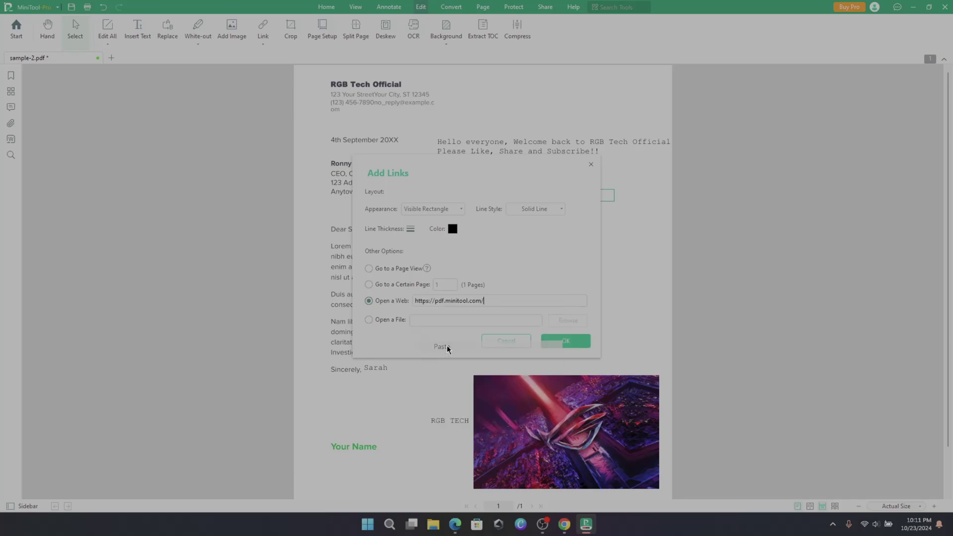
click(369, 320)
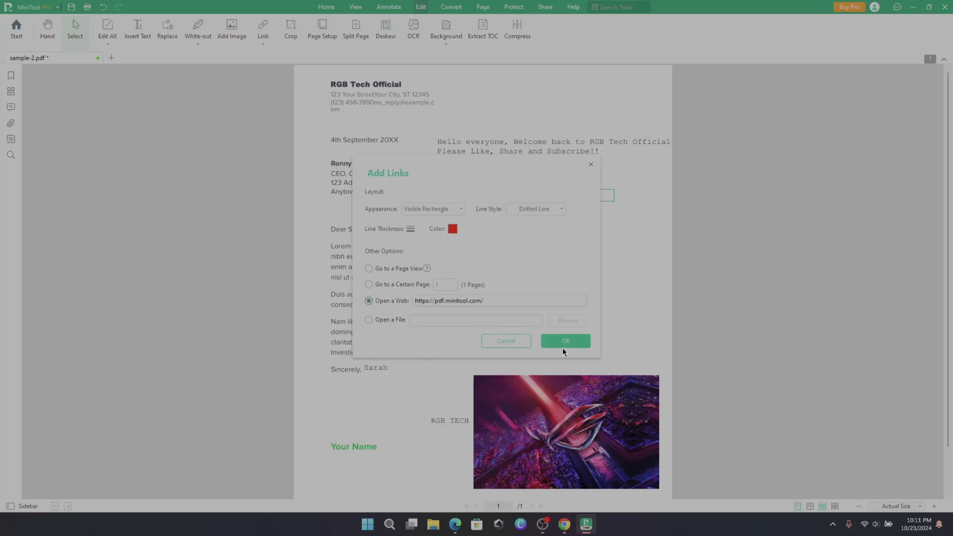
click(565, 342)
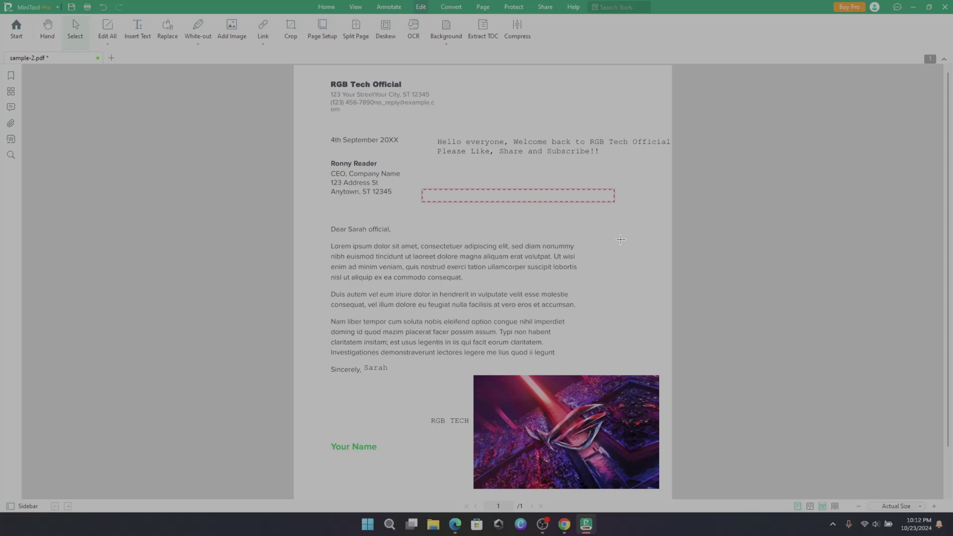
click(517, 197)
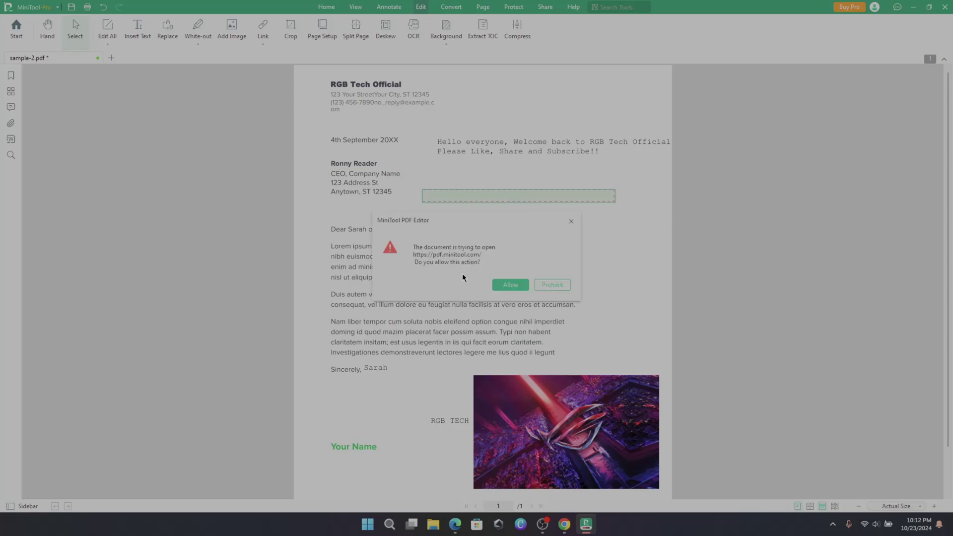
click(498, 285)
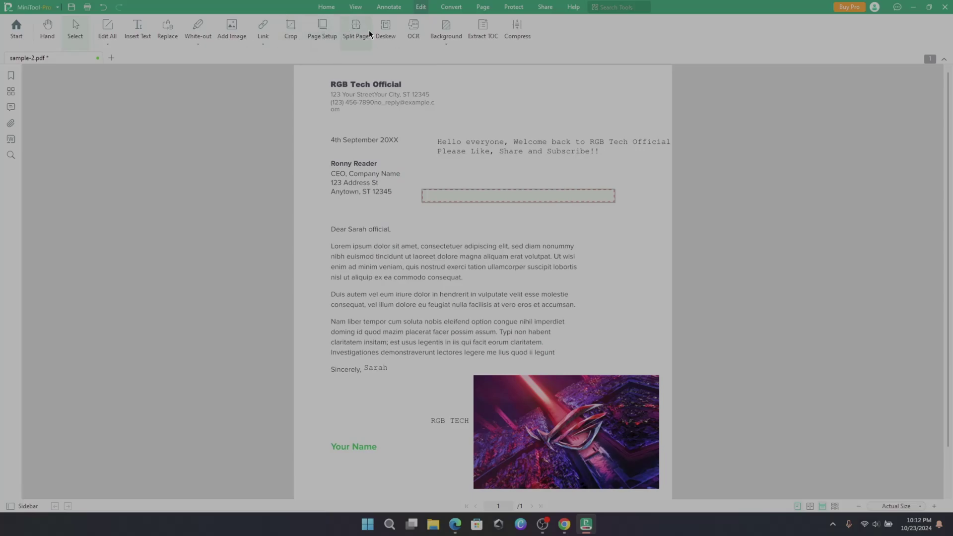
- Save sample-2.pdf and split its page, giving a 5-page document
click(353, 33)
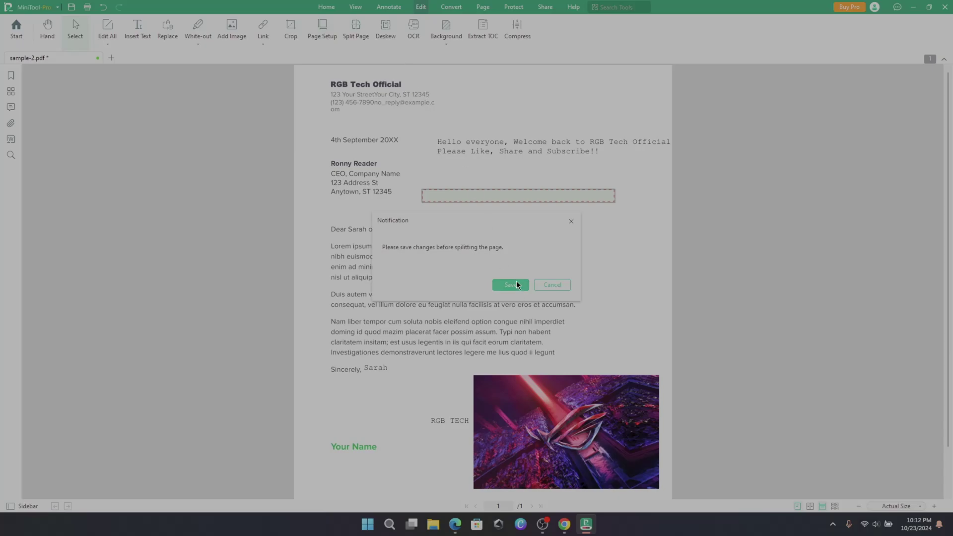
click(511, 284)
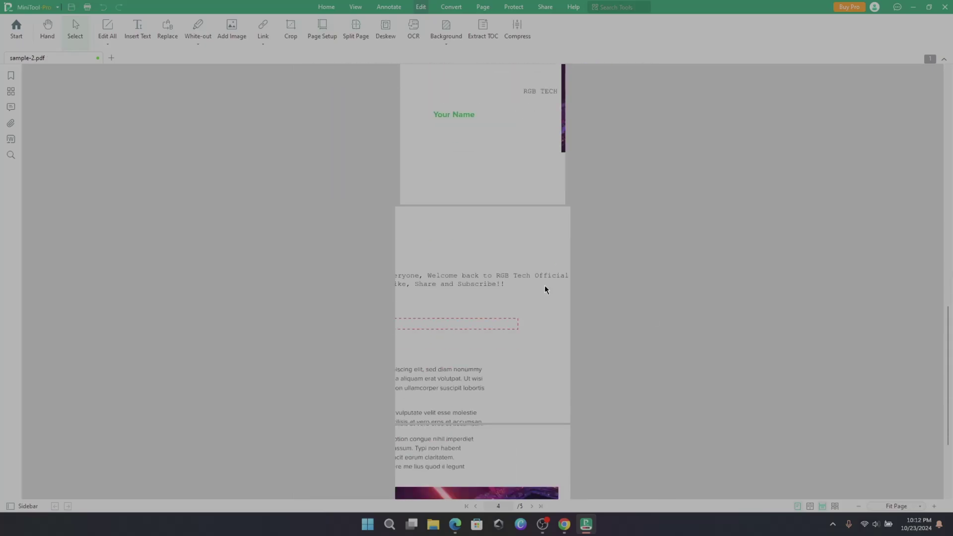
- Run English OCR on the current page to create 'sample-2 OCR - Copy.pdf' and confirm its text is editable
click(413, 29)
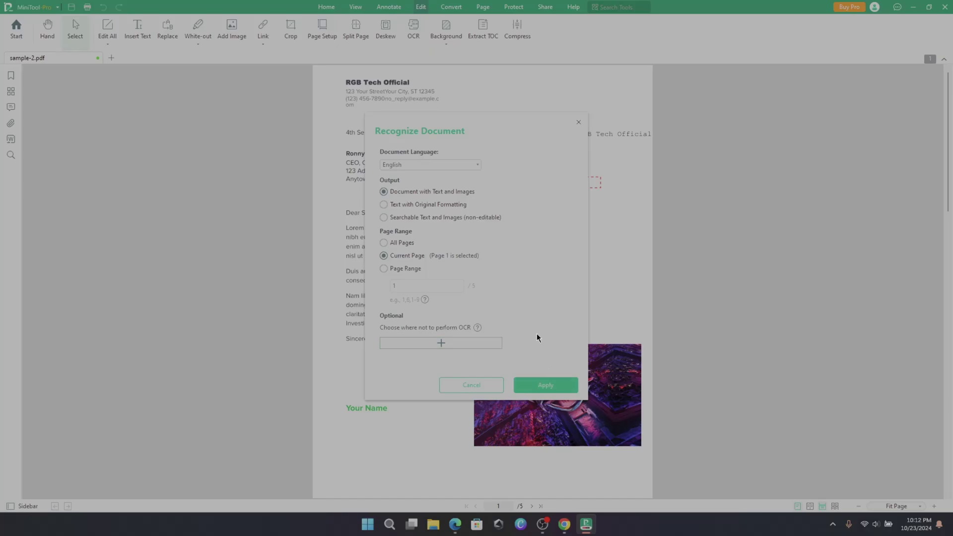
click(446, 165)
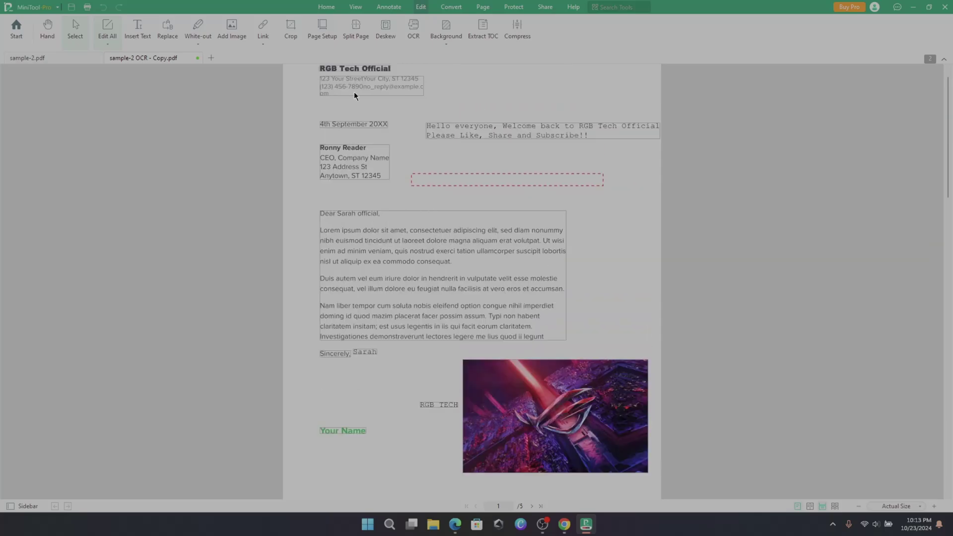
click(351, 100)
scroll(389, 222, down, 3)
scroll(445, 229, up, 3)
click(357, 32)
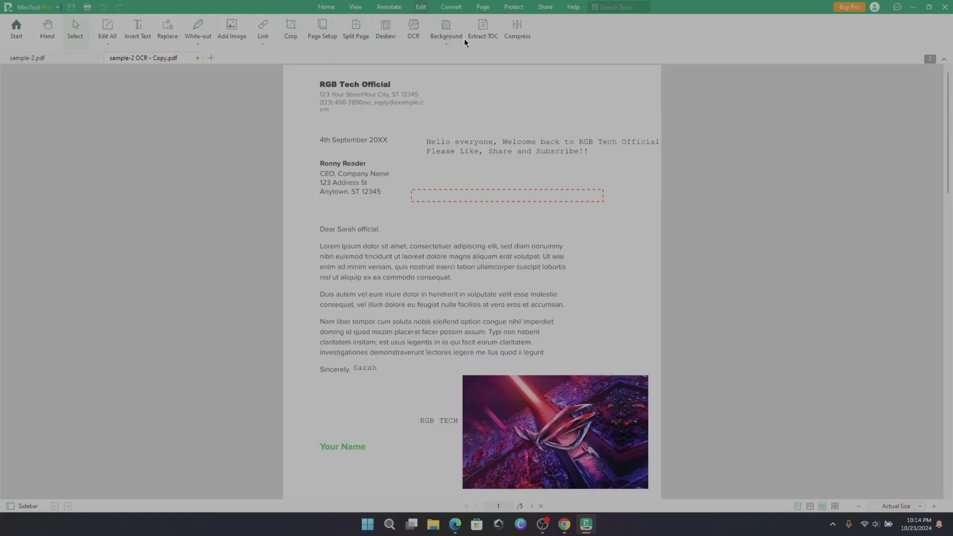
click(448, 36)
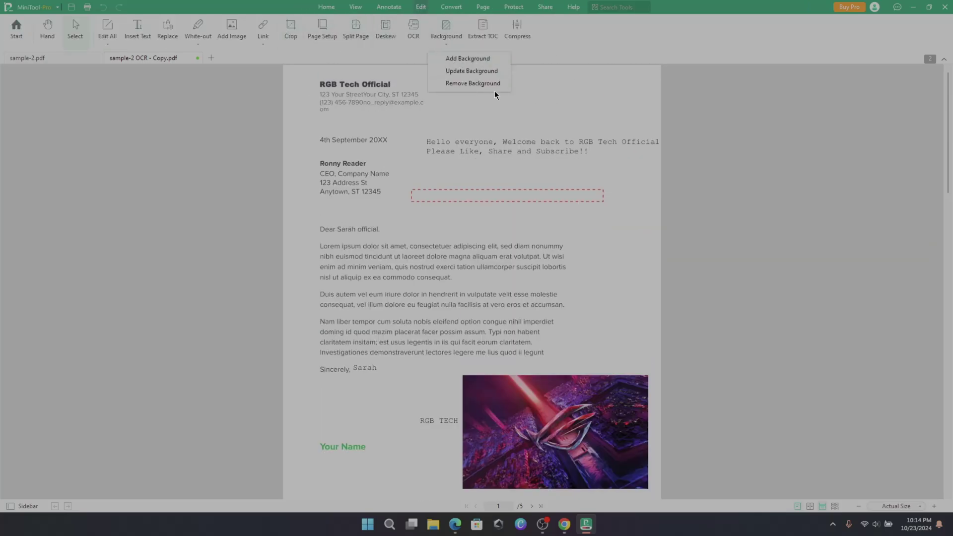
click(492, 37)
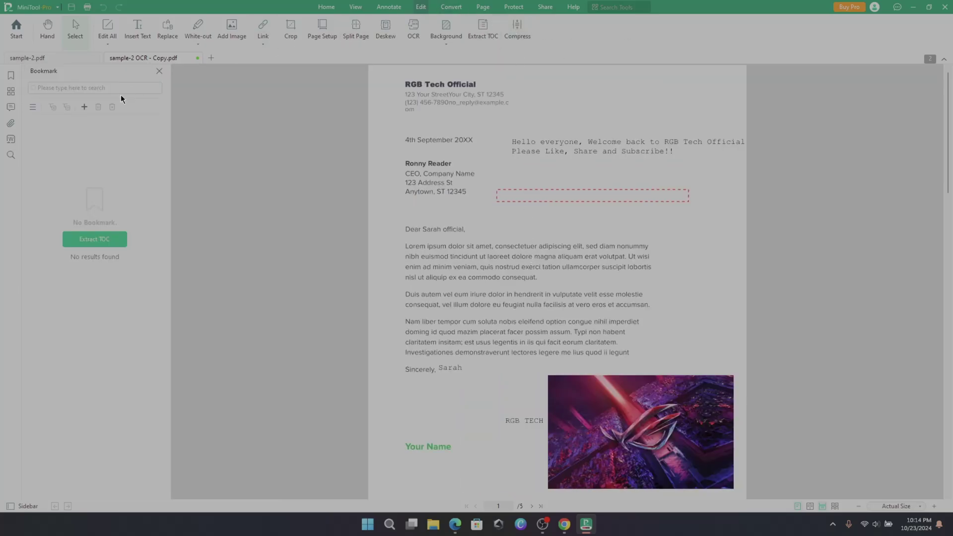
click(160, 71)
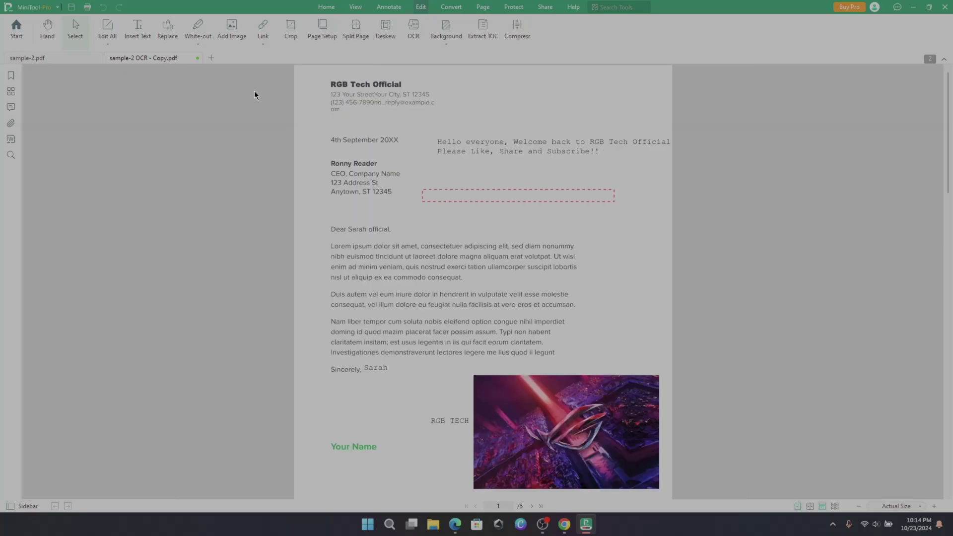
click(515, 38)
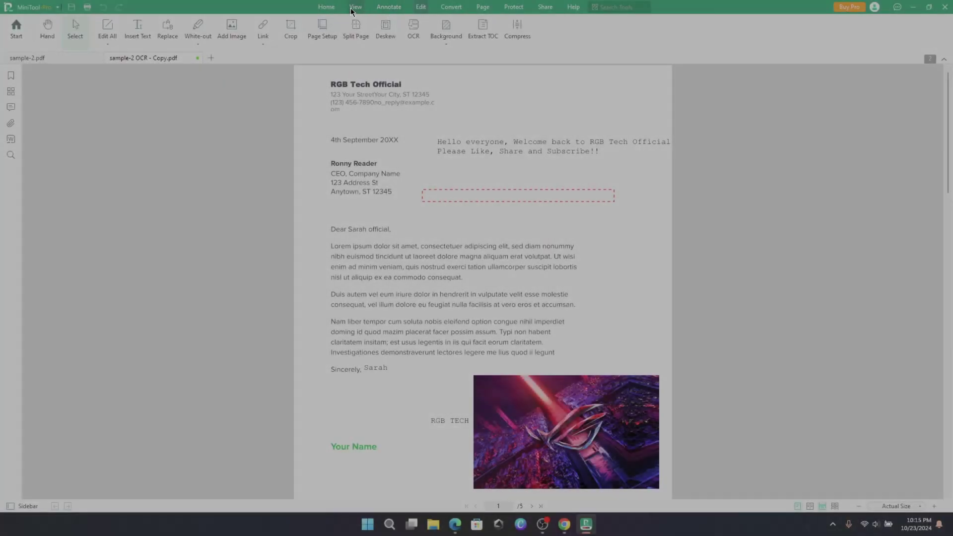
- Preview the View tab's colour themes without changing them
click(351, 9)
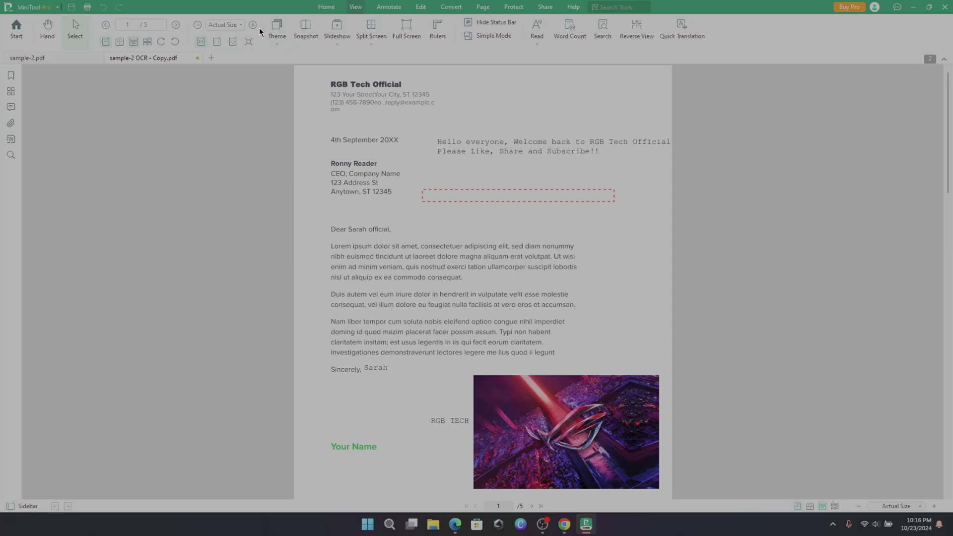
click(276, 38)
click(277, 36)
- Mark up a trial snapshot of the letter top in red, discard it, and show page rulers
click(314, 34)
mouse_move(314, 76)
mouse_down()
mouse_move(645, 231)
mouse_move(676, 221)
mouse_up()
mouse_move(426, 125)
mouse_down()
mouse_move(575, 164)
mouse_move(671, 164)
mouse_up()
click(495, 234)
drag(401, 193, 425, 167)
click(475, 234)
drag(325, 78, 450, 111)
key(Escape)
click(438, 29)
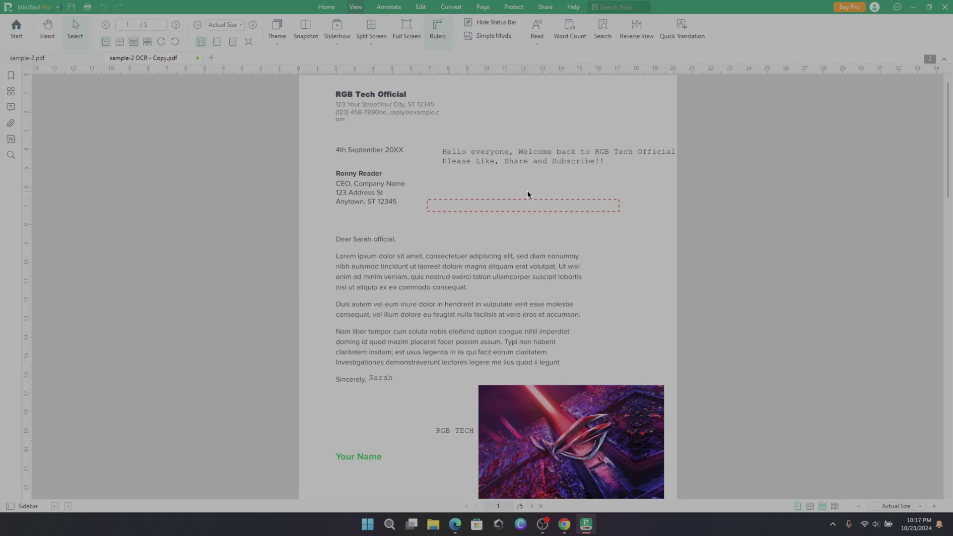
- Start reading the document aloud, then stop the read-aloud
click(541, 35)
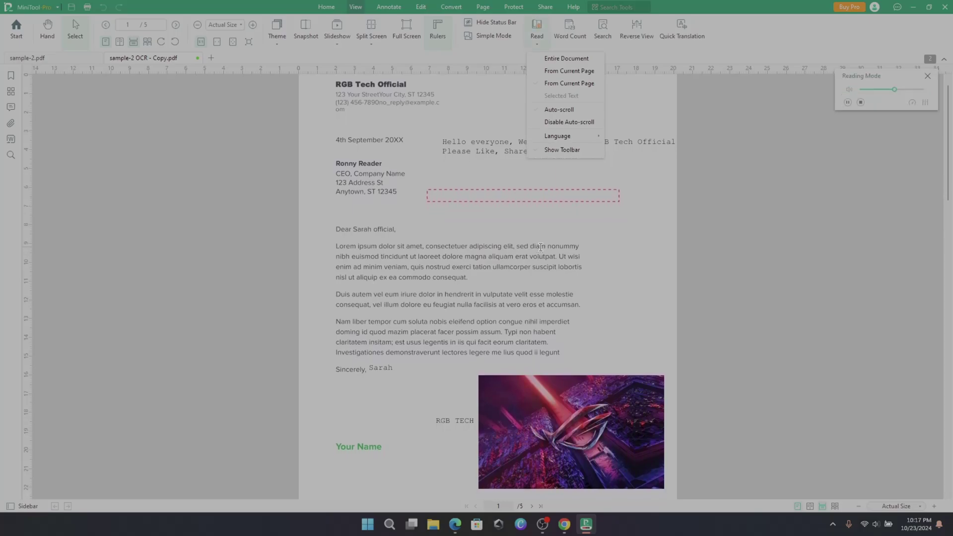
mouse_move(571, 136)
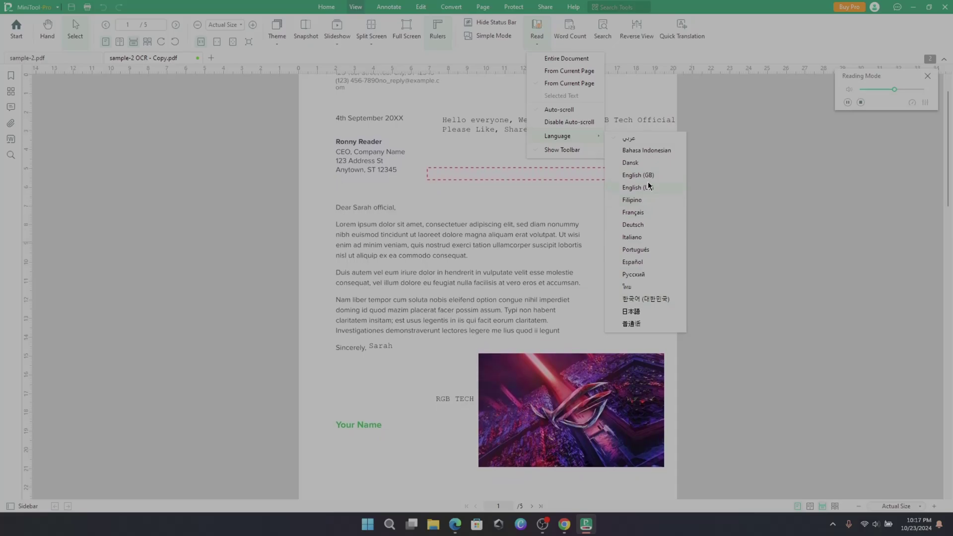
click(648, 187)
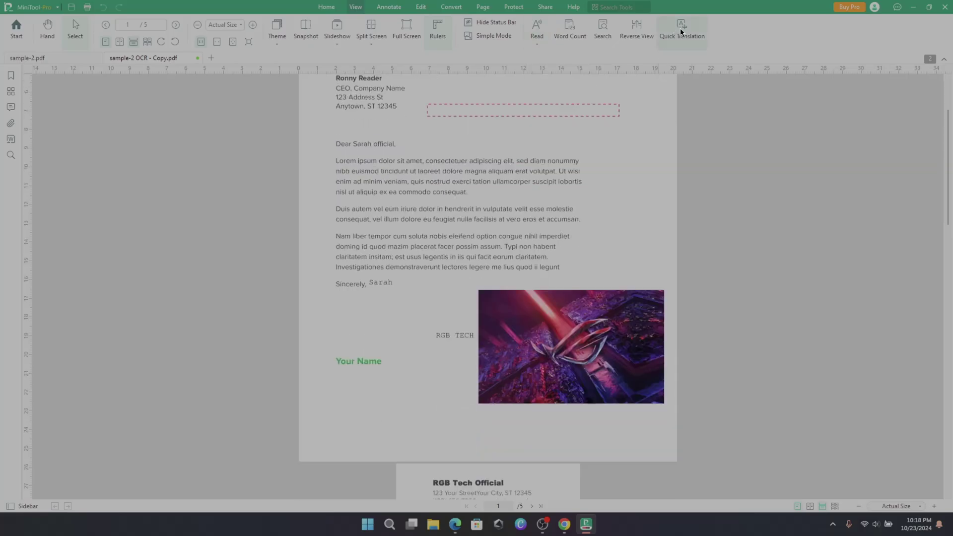
- Translate the 'Hello everyone' lines into Chinese (Simplified) and close the translation panel
click(681, 30)
scroll(446, 248, up, 2)
drag(335, 239, 560, 366)
drag(428, 169, 626, 169)
click(782, 71)
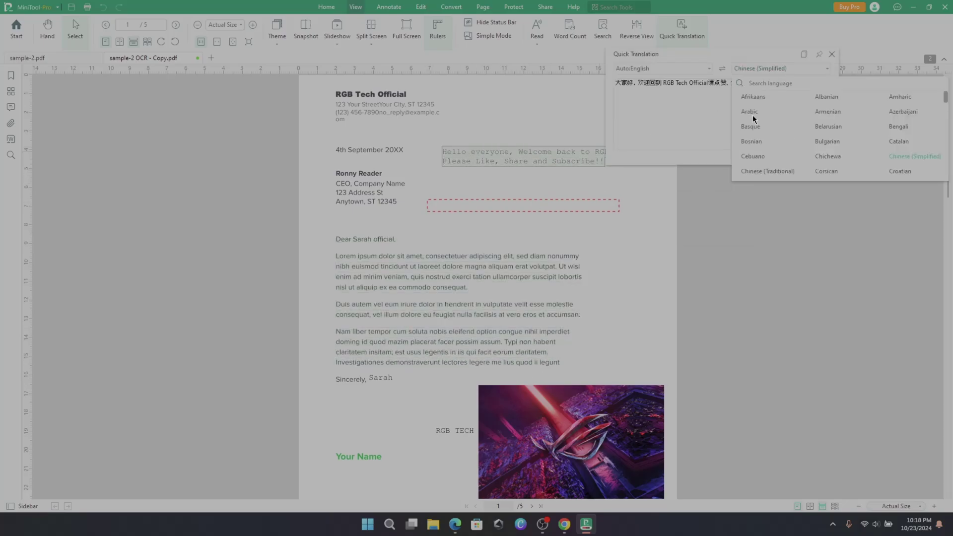
click(753, 119)
click(760, 196)
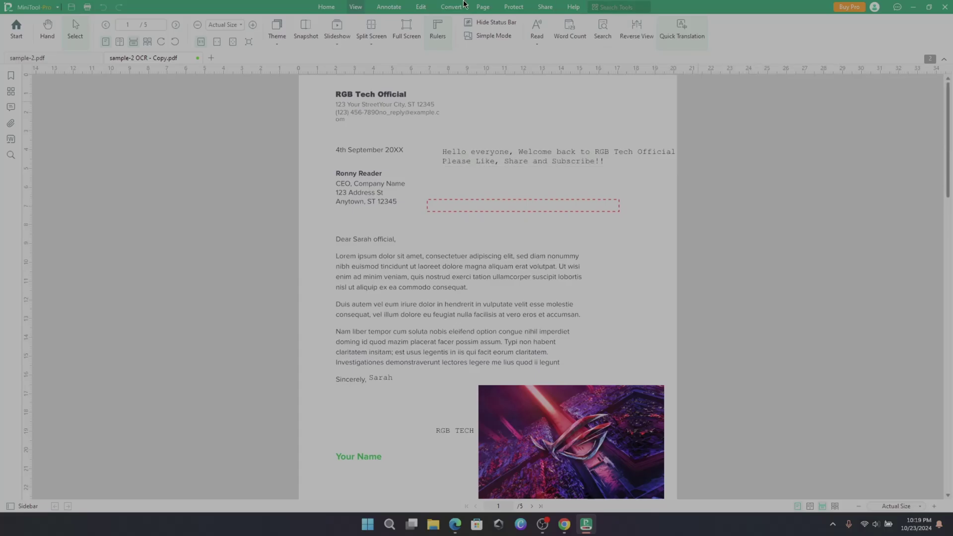
- Highlight the letter text yellow and shade its body with a coloured area highlight
click(388, 7)
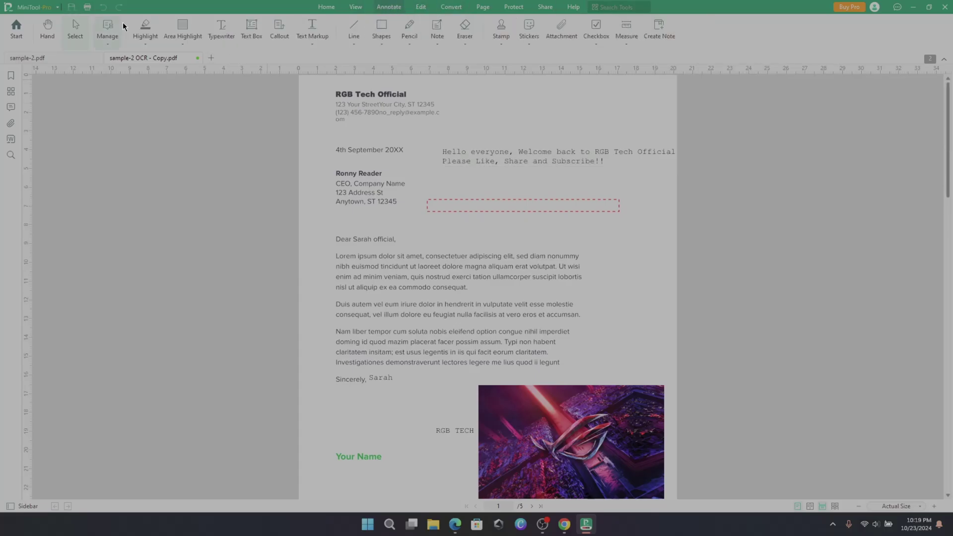
click(140, 34)
drag(335, 148, 368, 380)
scroll(418, 290, down, 3)
click(183, 43)
click(216, 103)
scroll(486, 248, up, 2)
drag(322, 174, 668, 353)
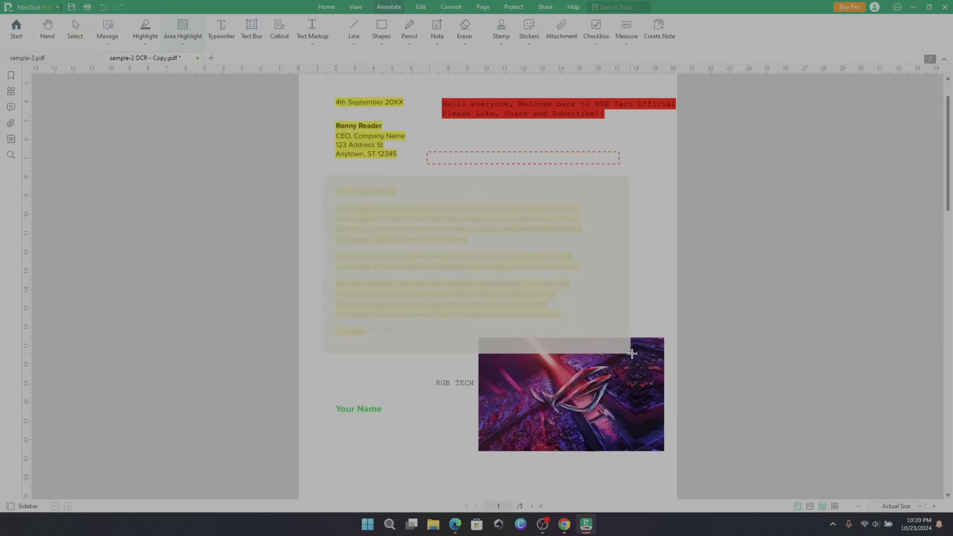
scroll(374, 179, down, 2)
key(Escape)
- Add text boxes reading 'text box here' and 'add one more...', then select the area highlight
click(251, 27)
click(385, 352)
text(text box here)
scroll(487, 249, down, 3)
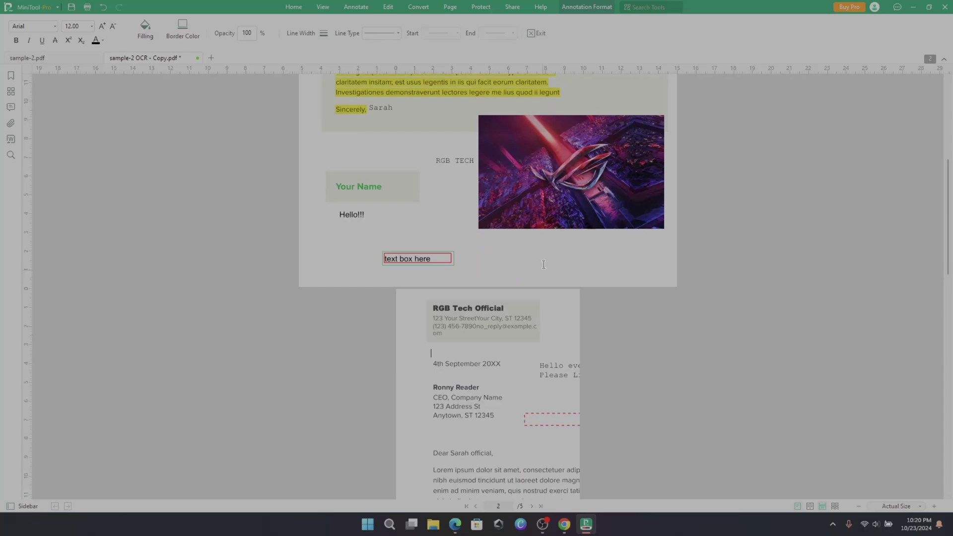
click(547, 263)
text(add one more...)
key(Escape)
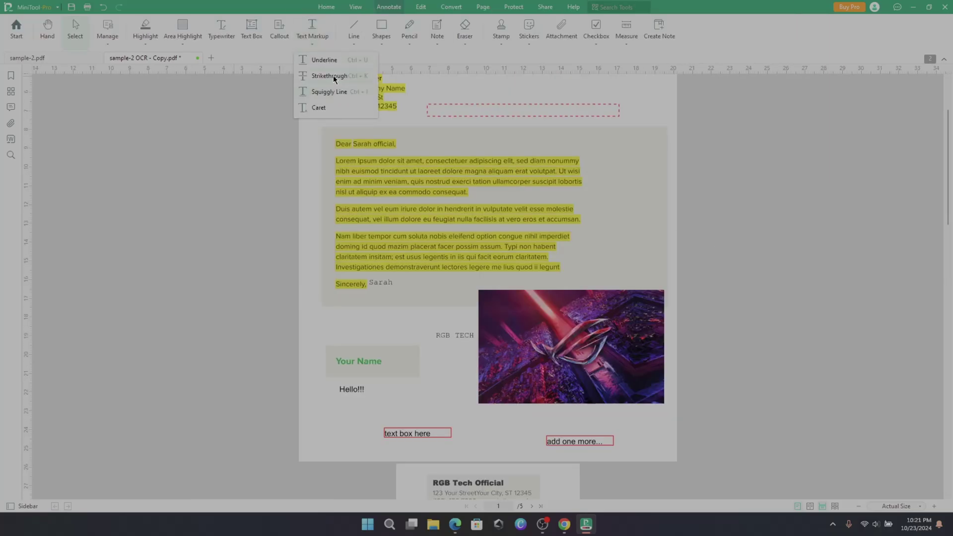
click(330, 140)
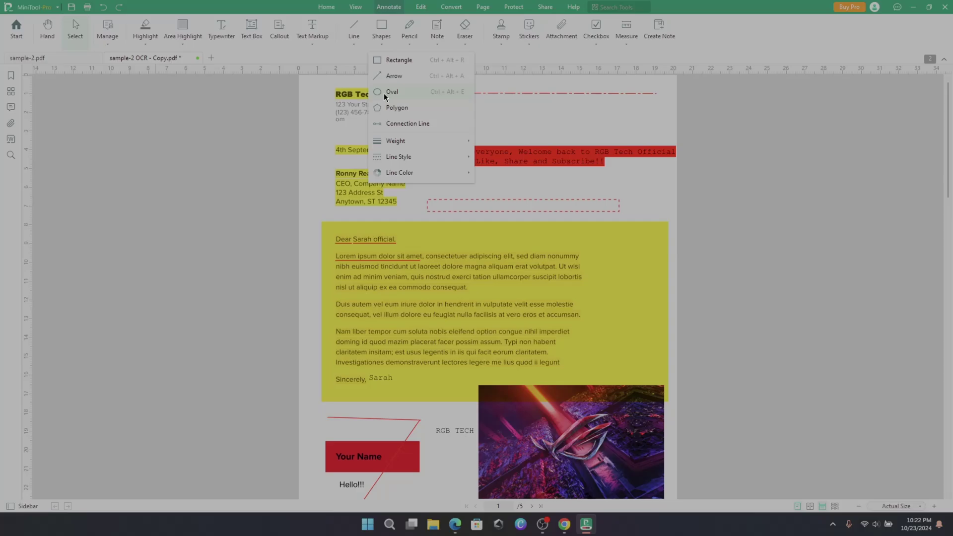
- Draw a red ellipse on the letter and arrows pointing at the letterhead and the image
click(386, 98)
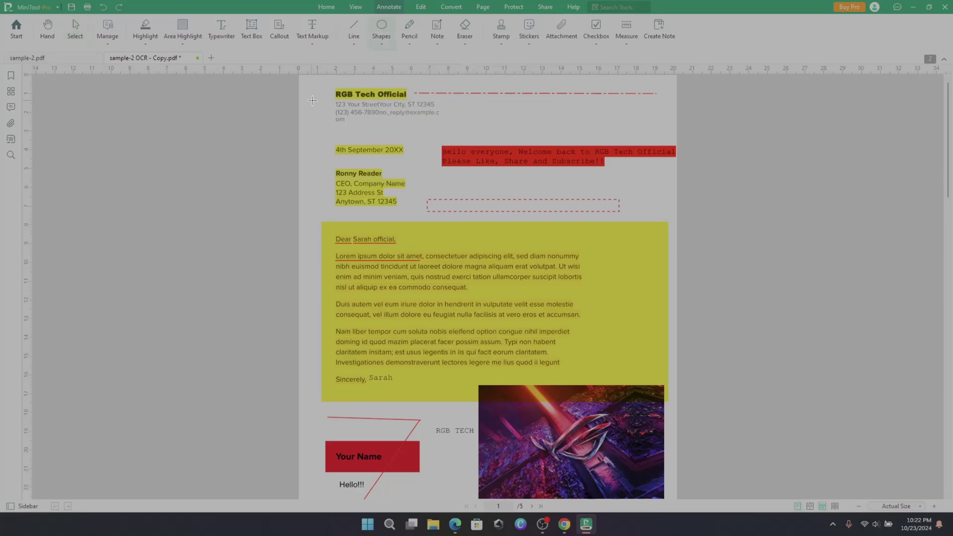
drag(324, 157, 426, 222)
scroll(427, 221, down, 3)
scroll(427, 221, up, 3)
drag(486, 188, 426, 180)
drag(532, 115, 449, 113)
drag(631, 326, 598, 384)
key(Escape)
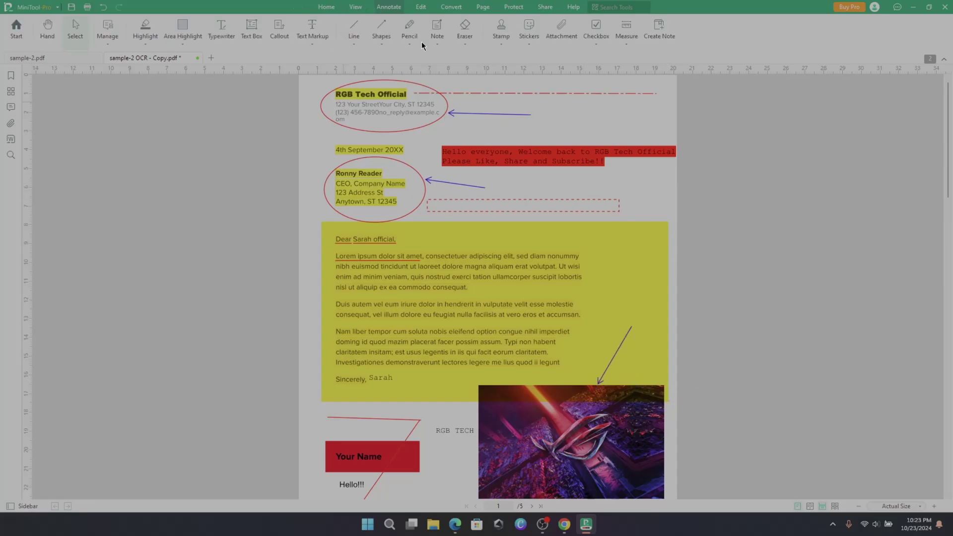
- Test a 6 pt pencil stroke and delete it, then place a note above the red greeting
click(410, 45)
mouse_move(430, 62)
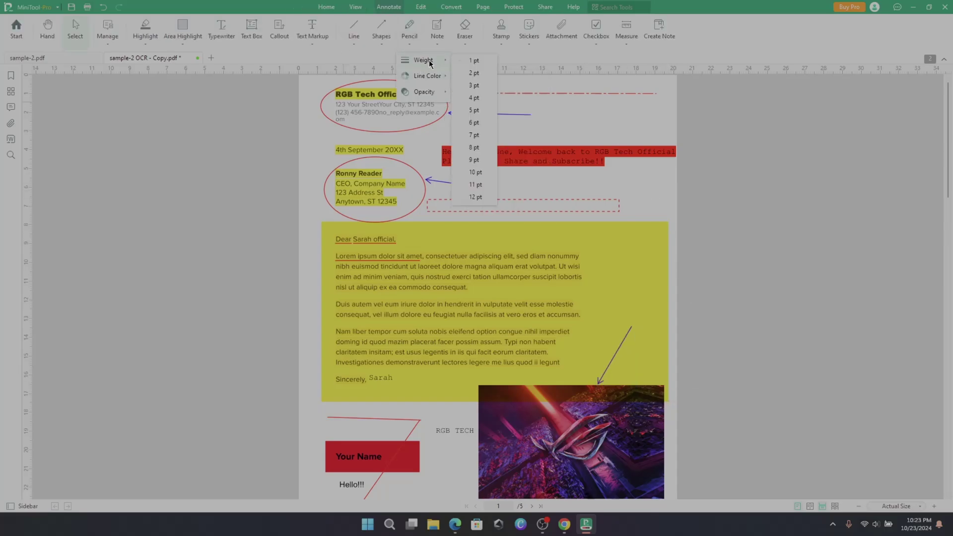
click(470, 128)
drag(467, 149, 558, 134)
key(Delete)
click(437, 30)
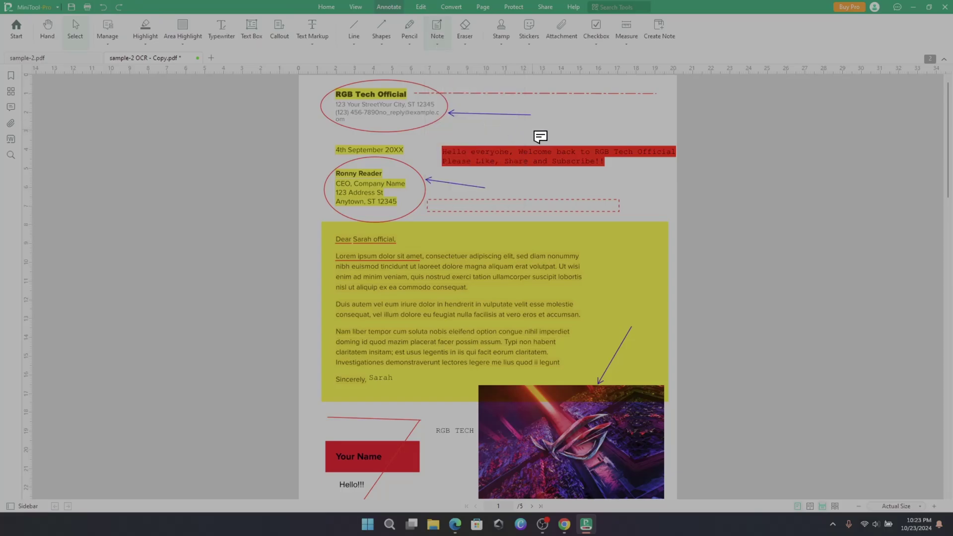
click(536, 134)
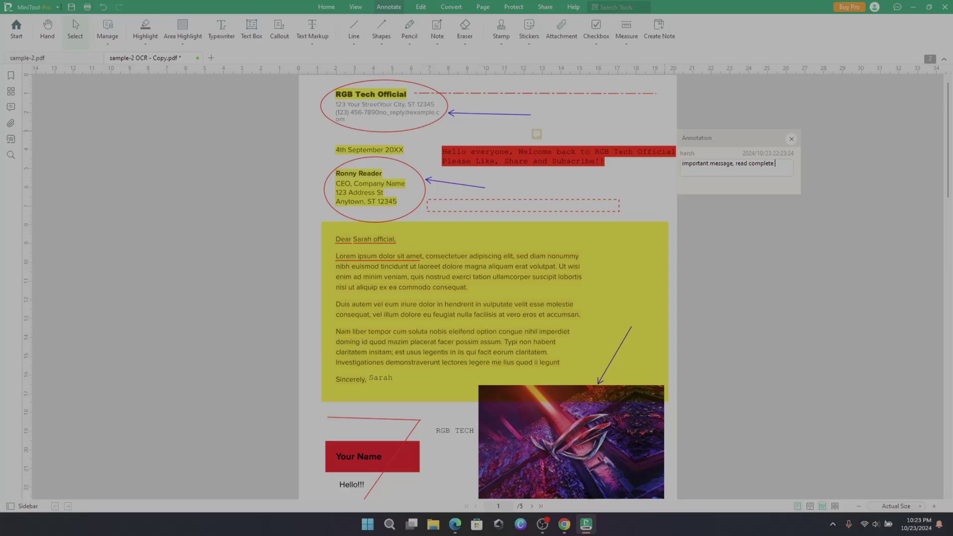
- Stamp the letter with ACCEPTED and REJECTED, typing 'you can add date, message from'
click(777, 251)
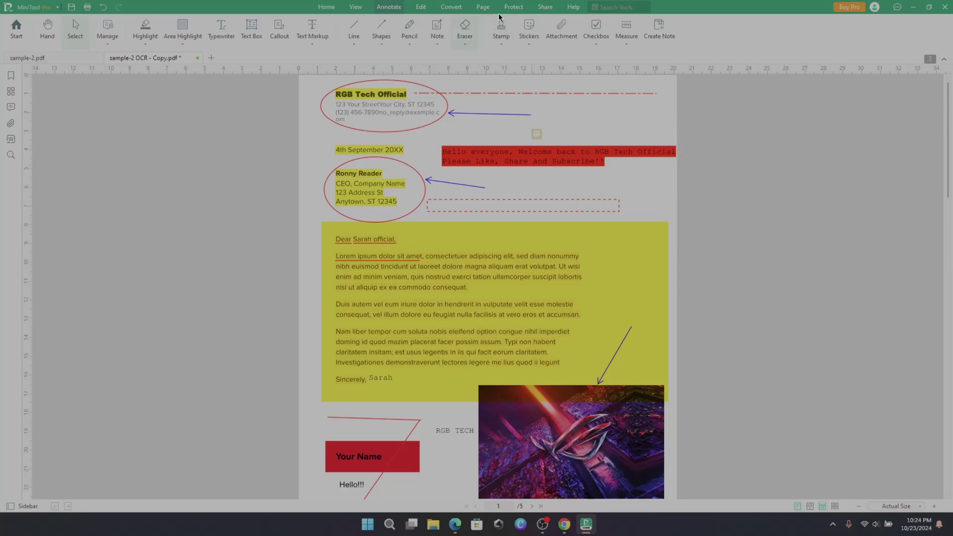
click(501, 30)
scroll(532, 189, down, 1)
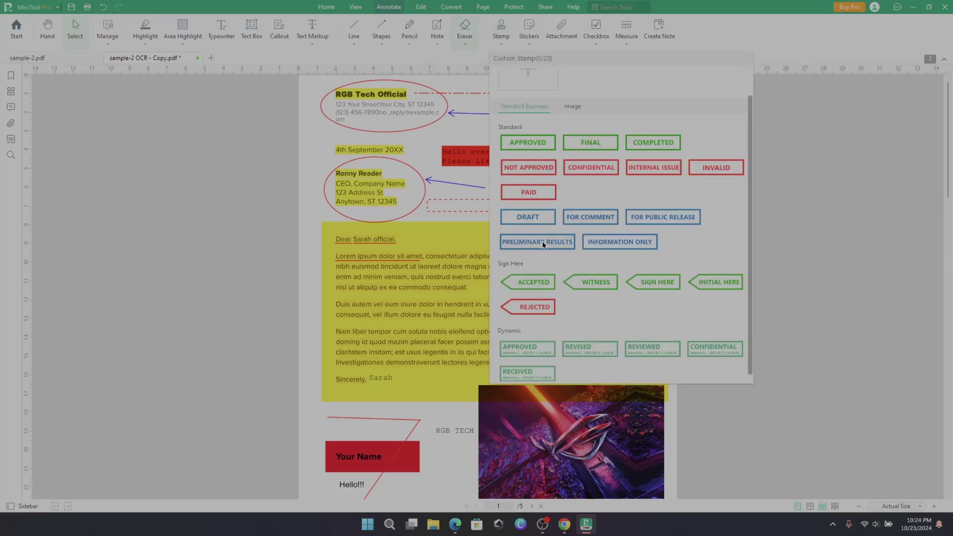
click(533, 277)
scroll(558, 352, down, 5)
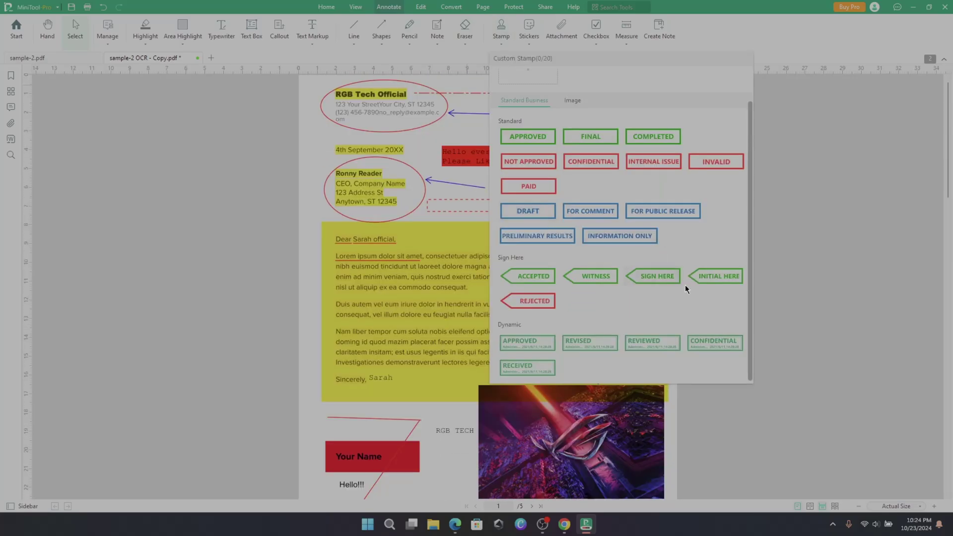
click(539, 308)
scroll(574, 351, down, 4)
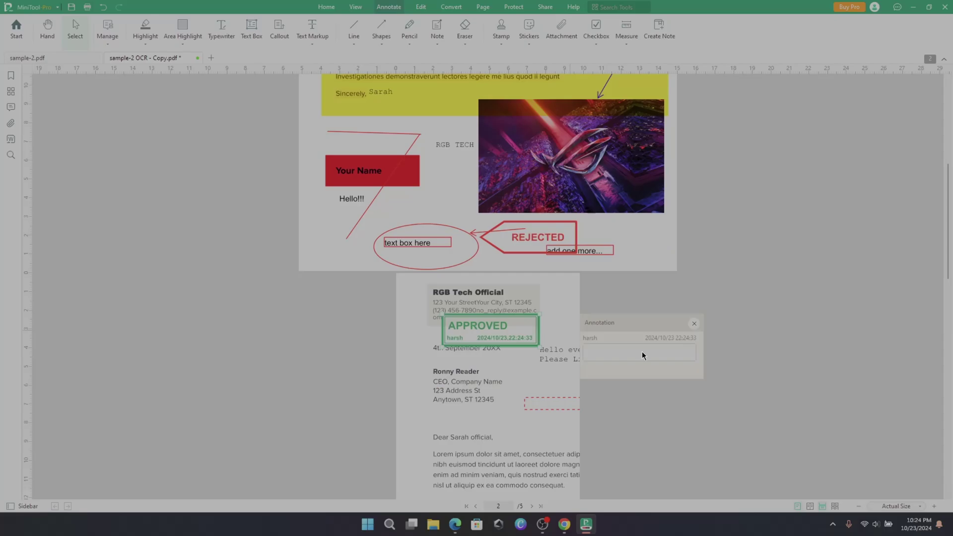
text(you can add date, message from)
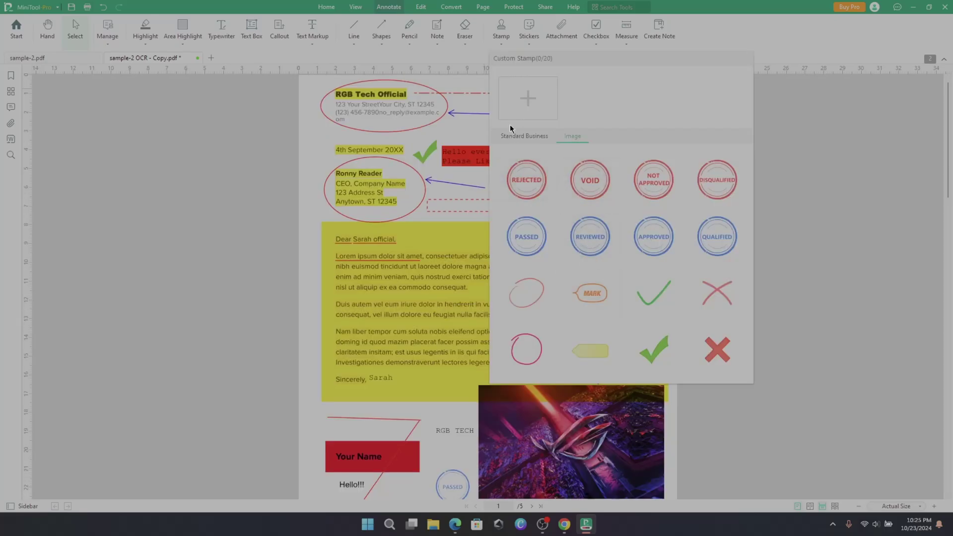
- Try creating a custom image stamp, then place the birthday cake sticker
click(536, 106)
click(474, 298)
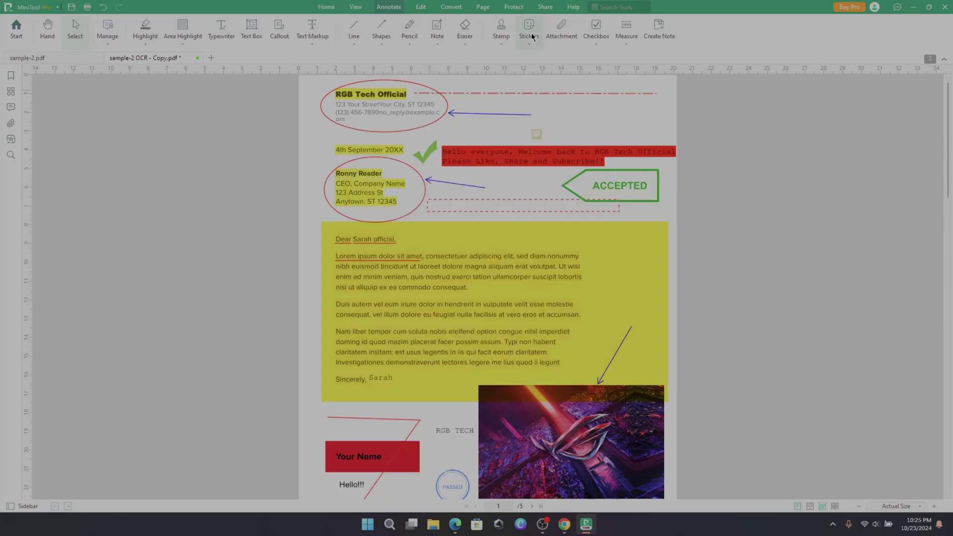
click(531, 32)
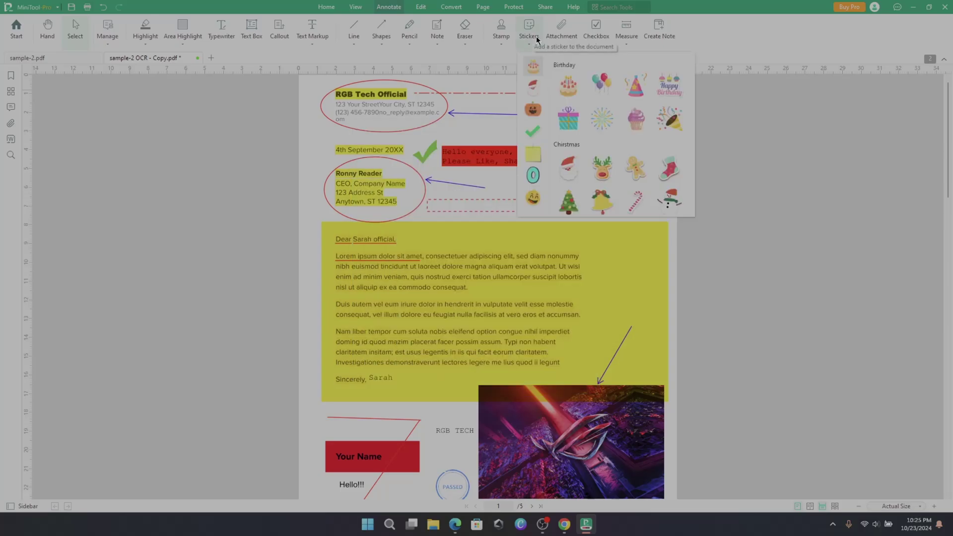
click(569, 86)
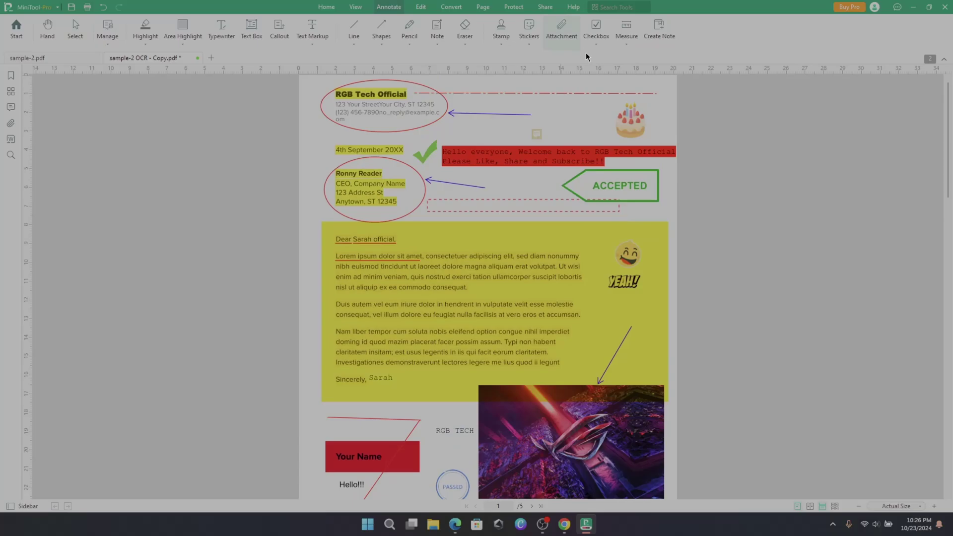
- Attach an image file beside the cake sticker and open it
click(606, 123)
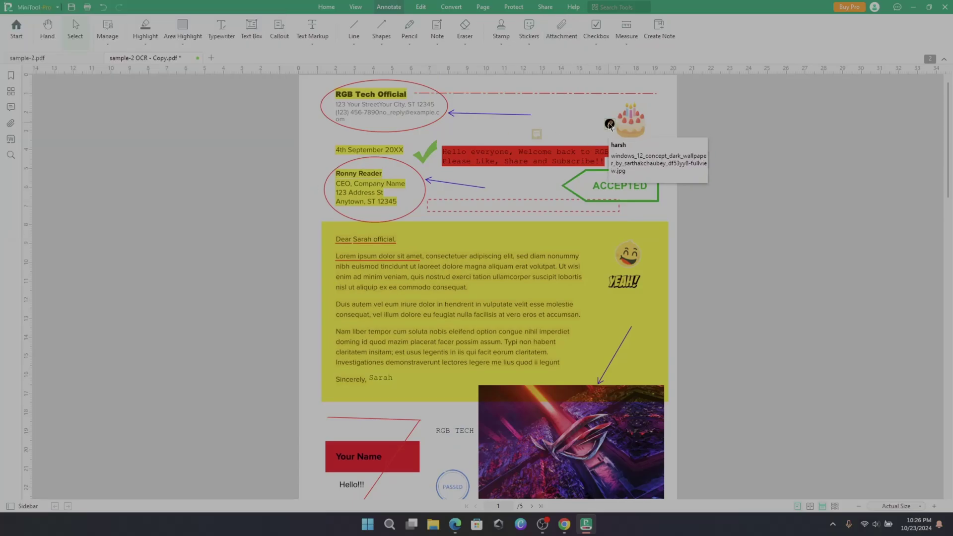
double_click(610, 124)
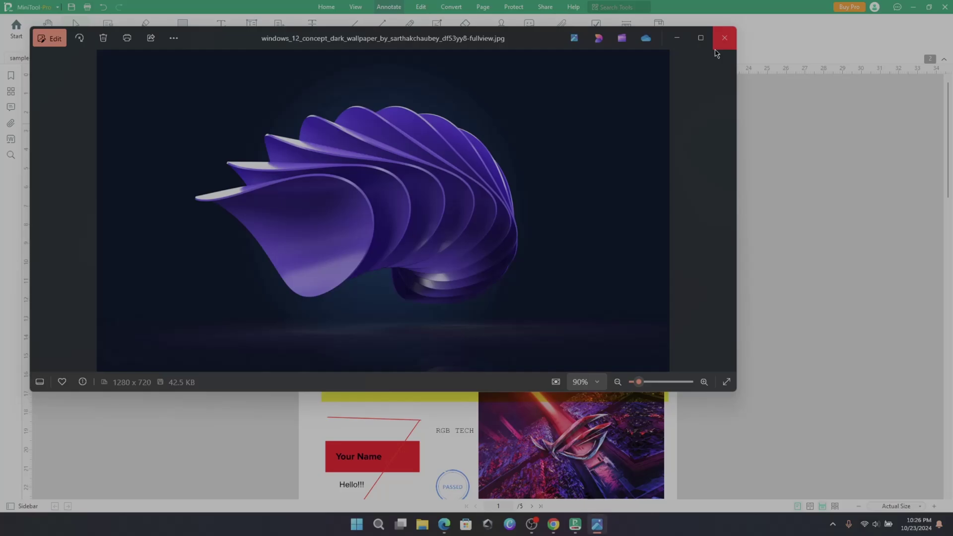
click(728, 35)
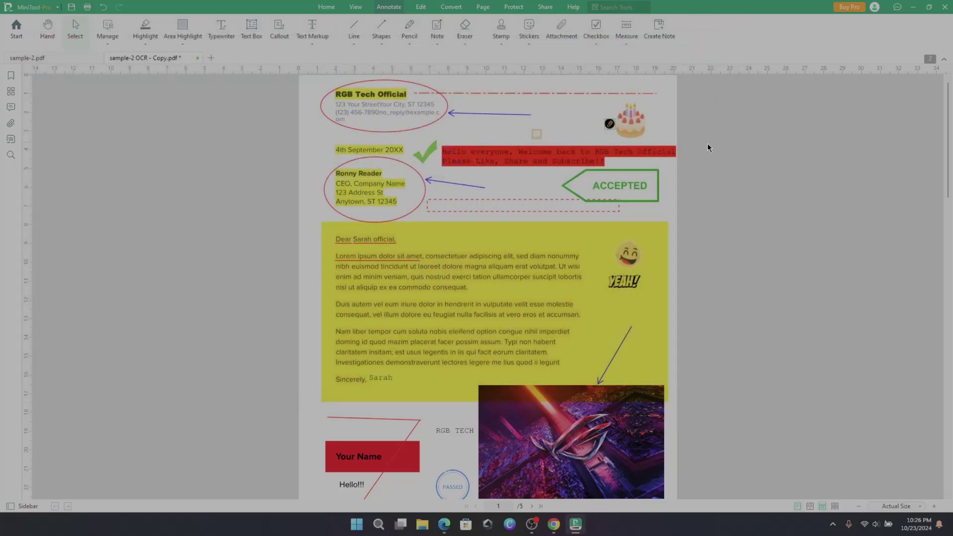
- Open the attachment's options, then re-sort the annotation list
right_click(609, 123)
mouse_move(652, 159)
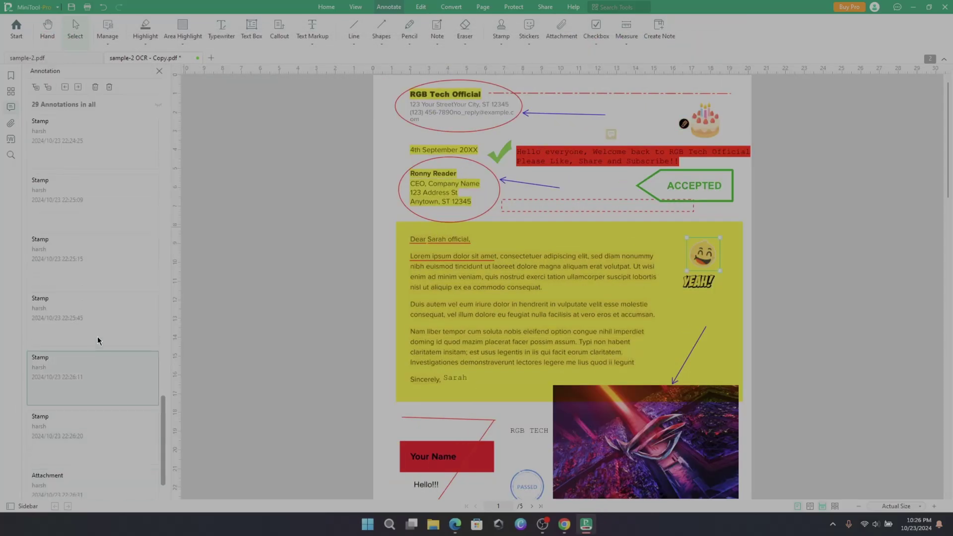
scroll(99, 330, up, 2)
right_click(70, 418)
mouse_move(106, 445)
click(158, 492)
- Add check marks beside the date and the Your Name box
click(596, 37)
click(402, 150)
scroll(401, 278, down, 1)
click(393, 395)
scroll(422, 392, down, 1)
- Add a check mark by the emoji sticker and save the annotated PDF with Ctrl+S
scroll(546, 323, up, 2)
click(685, 257)
key(ctrl+s)
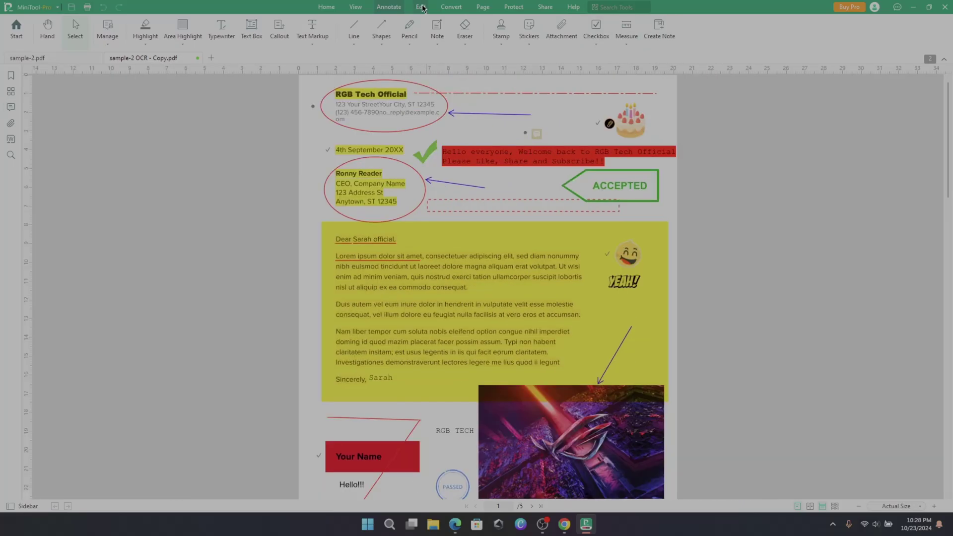
- Convert the PDF to Word, step through the exported page images, then view other formats
click(421, 7)
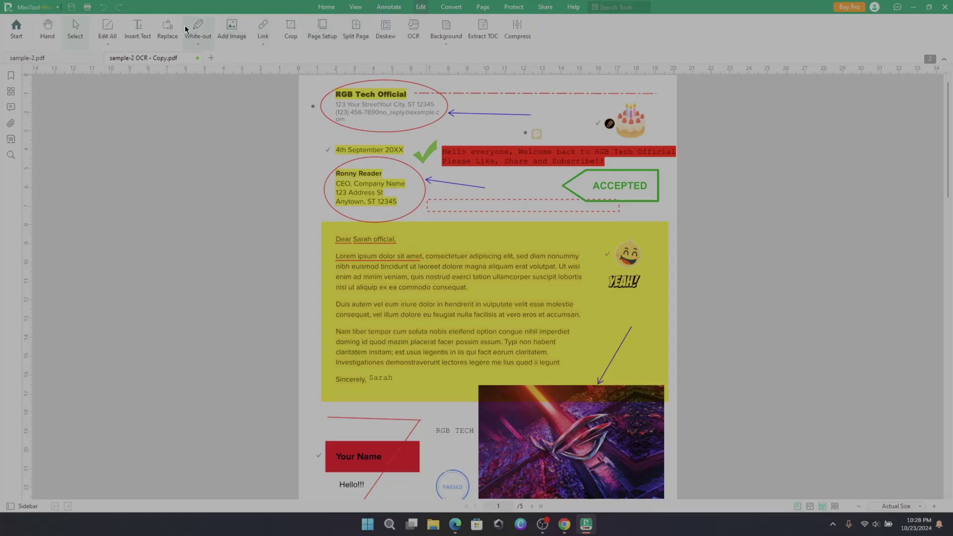
click(440, 8)
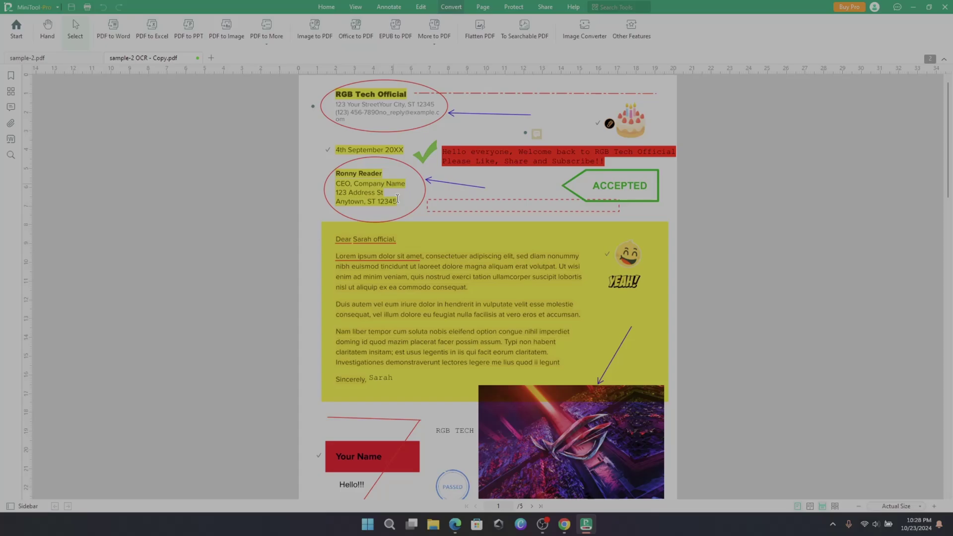
click(112, 35)
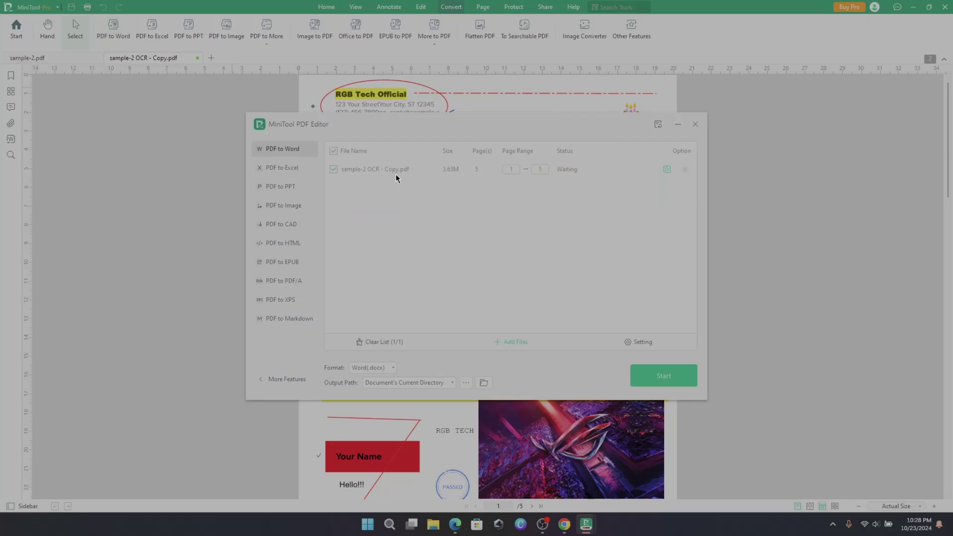
click(665, 377)
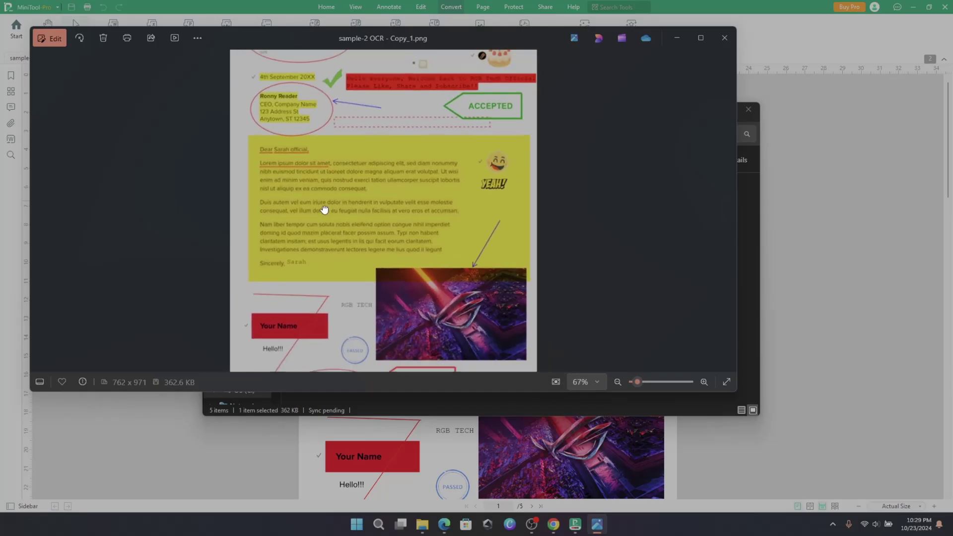
key(Right)
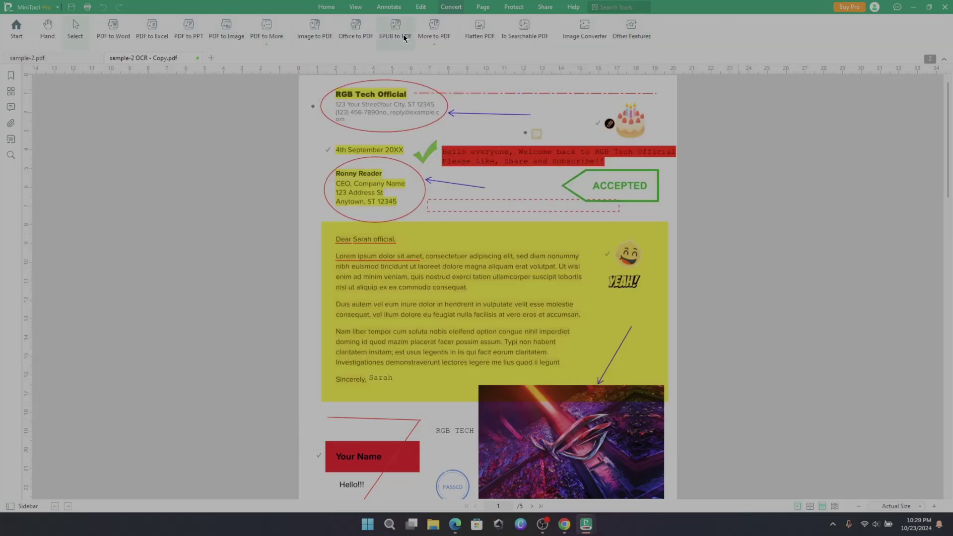
click(265, 45)
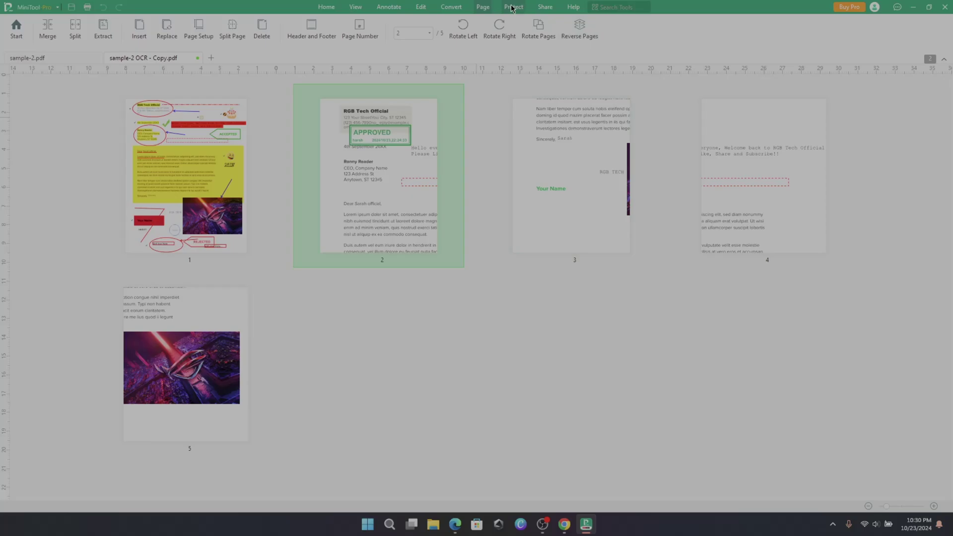
- Set both an open password and a permission password on the OCR copy via Encryption
click(513, 7)
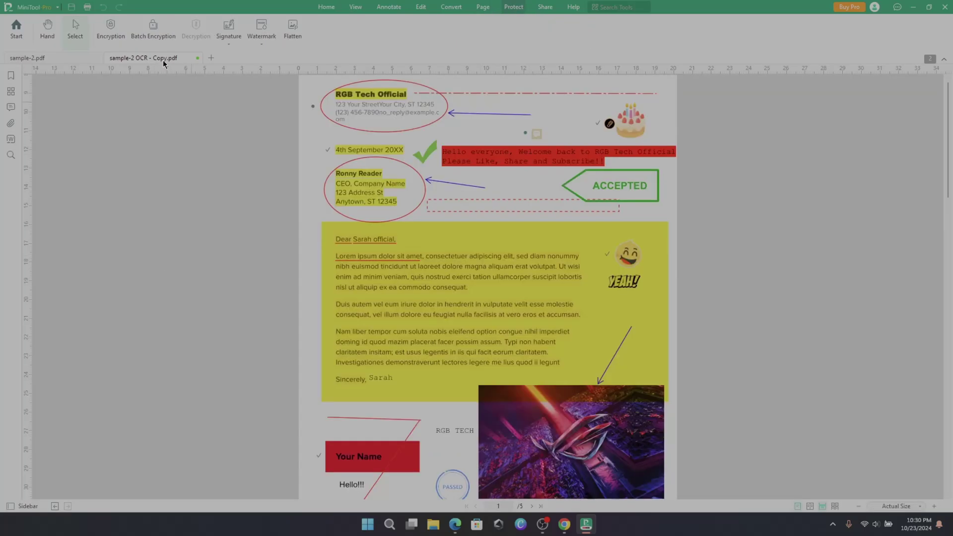
click(111, 38)
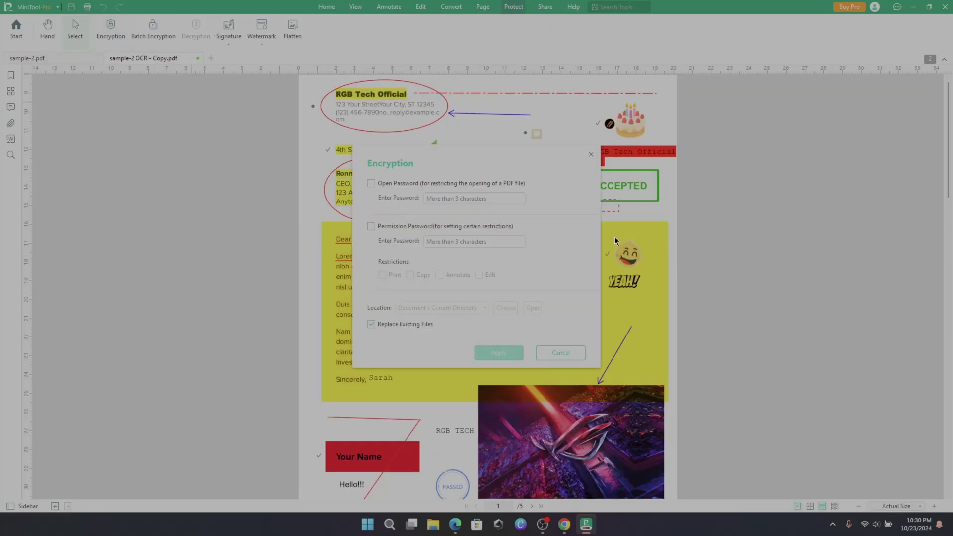
click(372, 184)
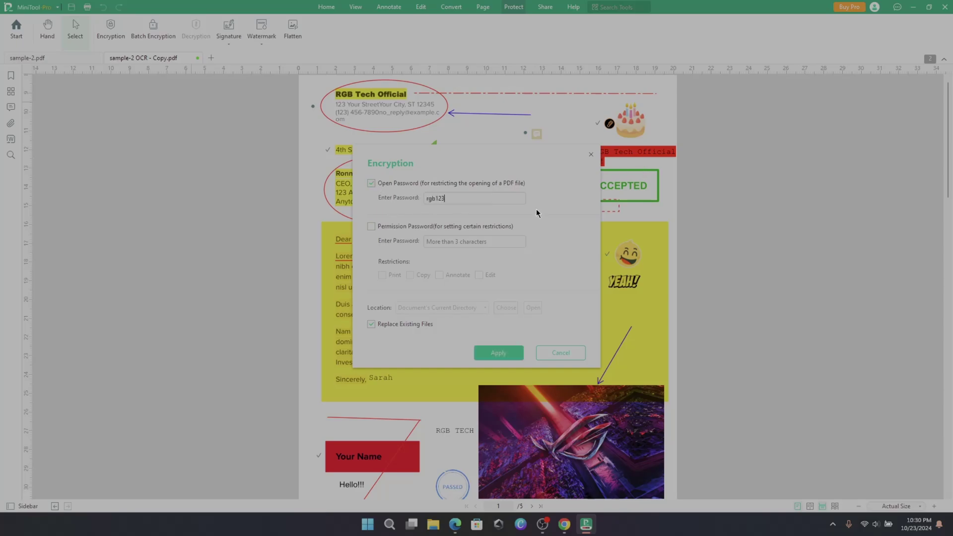
click(372, 227)
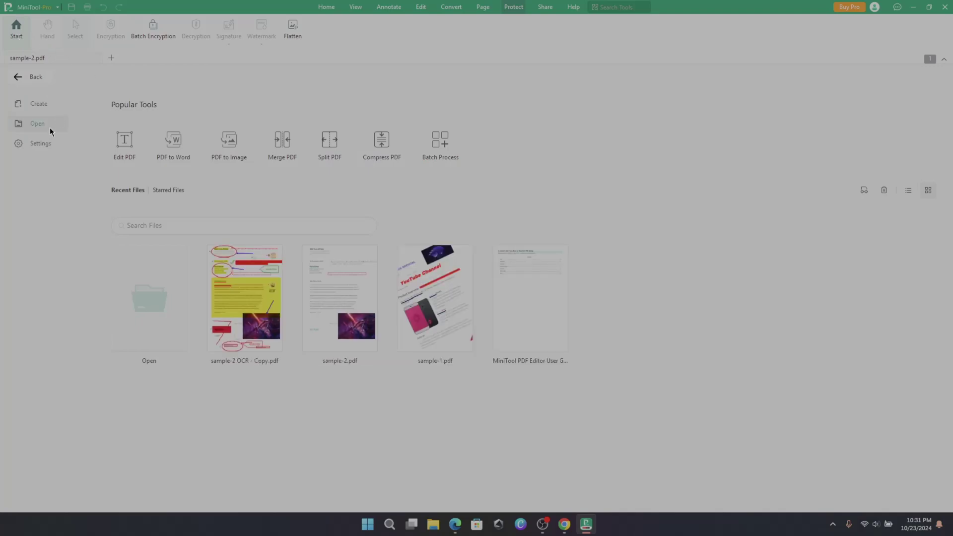
- Reopen sample-2 OCR - Copy.pdf with its open password and try editing it
click(262, 304)
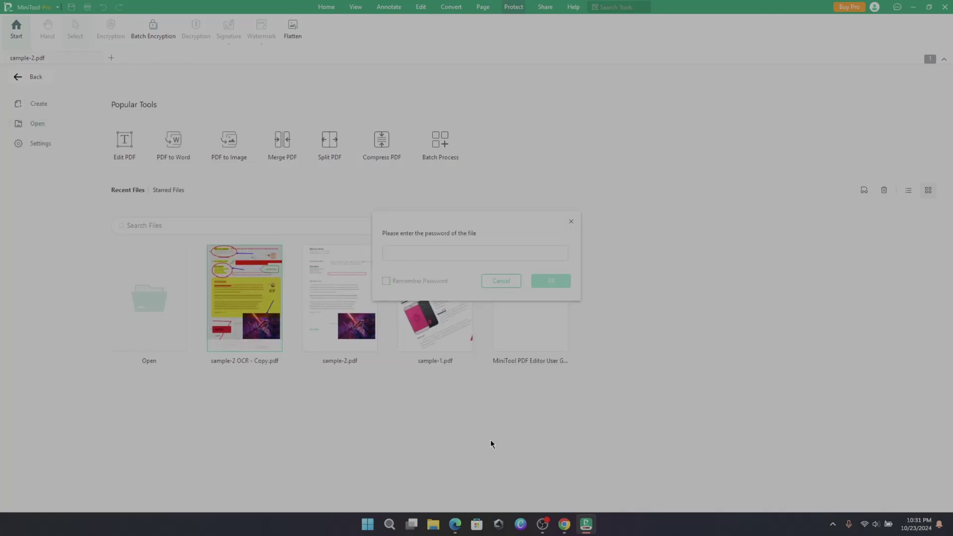
key(Return)
scroll(301, 159, up, 3)
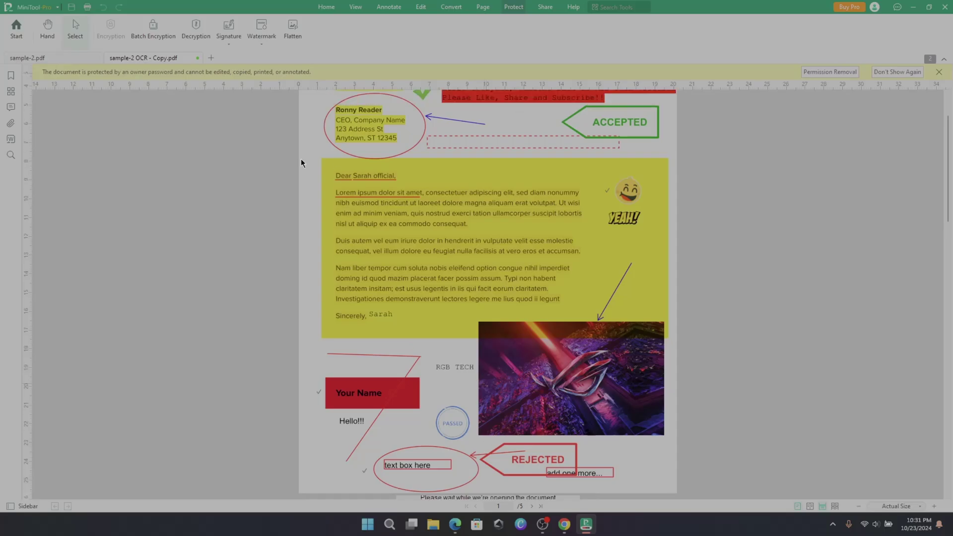
click(427, 216)
double_click(427, 216)
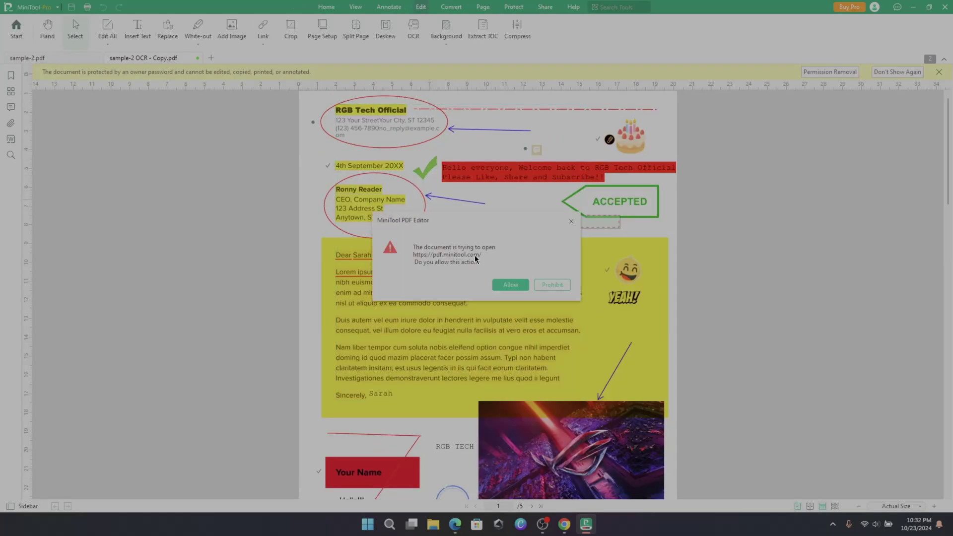
key(Return)
- Remove the password protection by entering the password in PDF Decryption and confirming
click(828, 72)
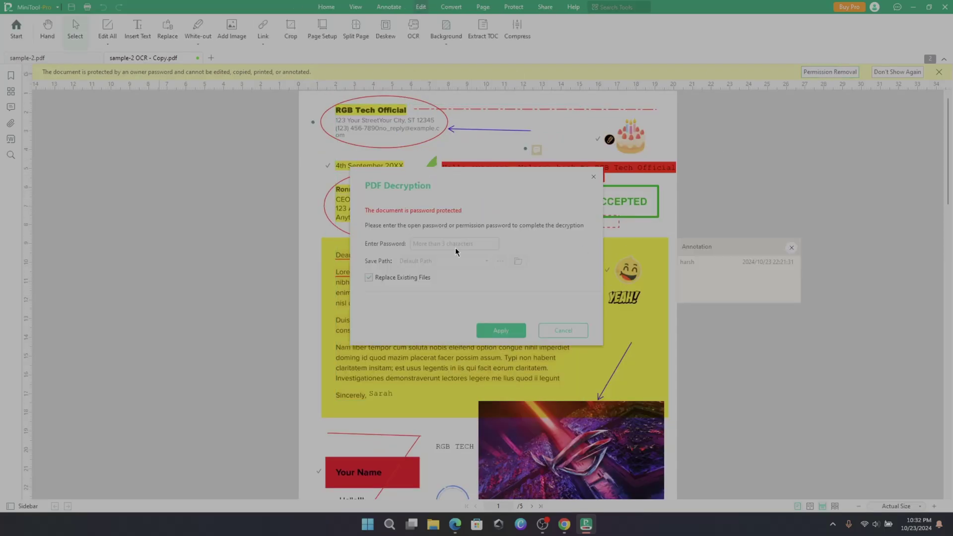
click(511, 325)
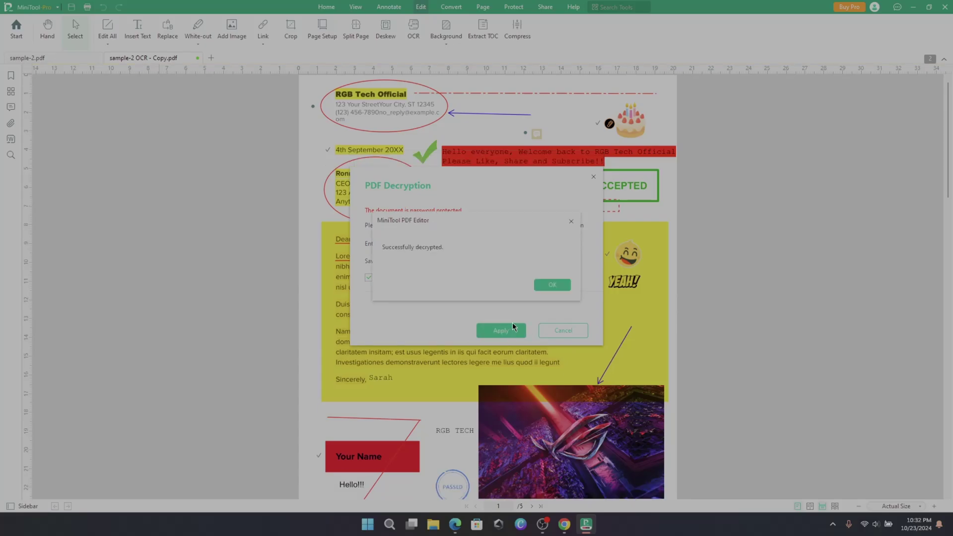
click(551, 281)
- Open and close batch encryption, then start a new hand-drawn RGB signature
click(514, 7)
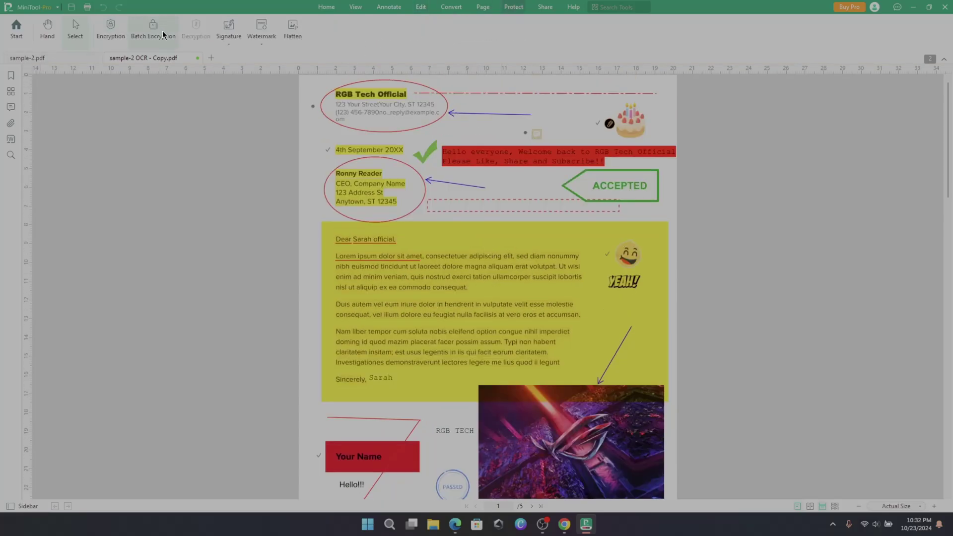
click(148, 33)
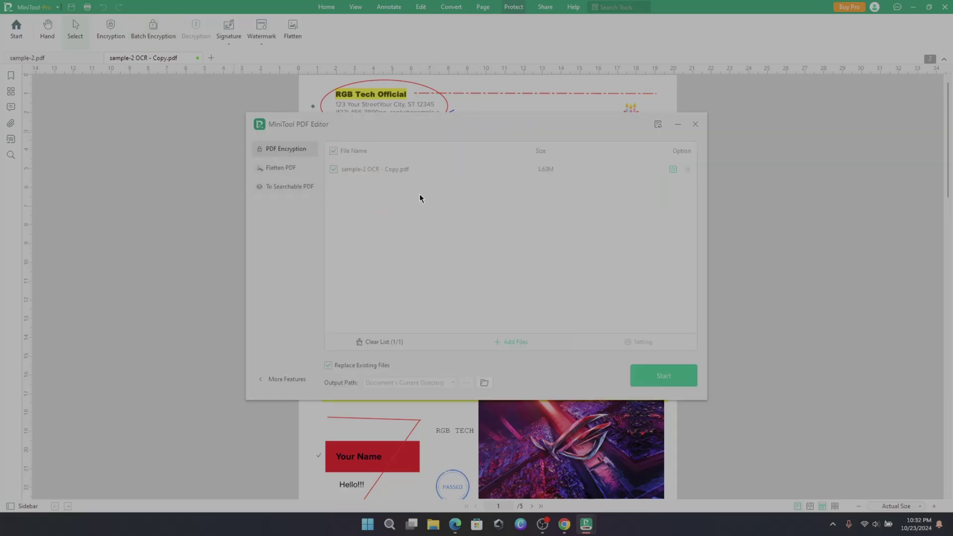
click(156, 31)
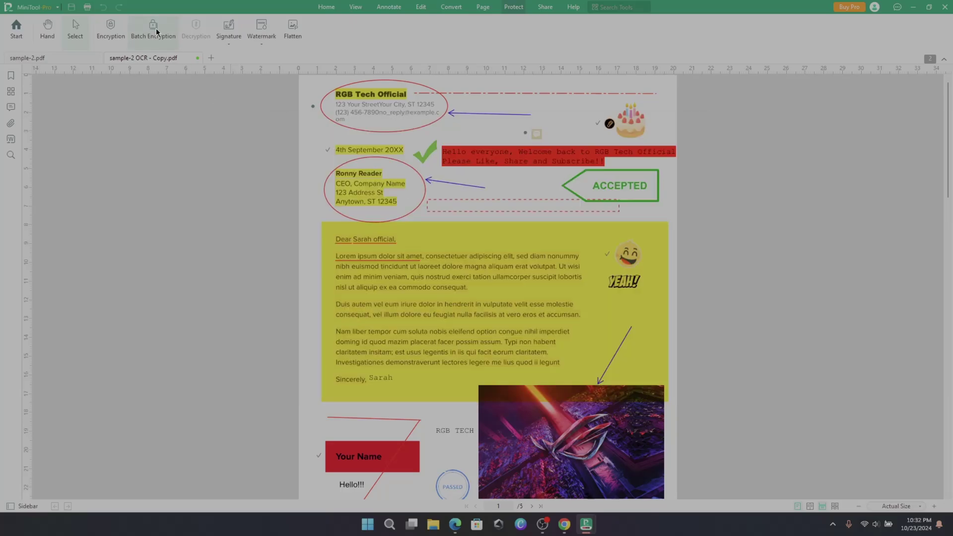
click(229, 40)
click(246, 66)
mouse_move(382, 237)
mouse_down()
mouse_move(415, 253)
mouse_move(457, 248)
mouse_up()
- Type an 'RGB Tech' signature in script style and place it at the top of page 1
click(368, 175)
text(RGB Tech)
click(499, 290)
click(597, 359)
scroll(630, 352, down, 2)
scroll(566, 367, down, 1)
scroll(505, 199, up, 3)
click(504, 98)
- Update the existing RGB watermark text to 'RGB TECH' and apply it
scroll(507, 229, down, 1)
scroll(507, 228, up, 1)
click(263, 49)
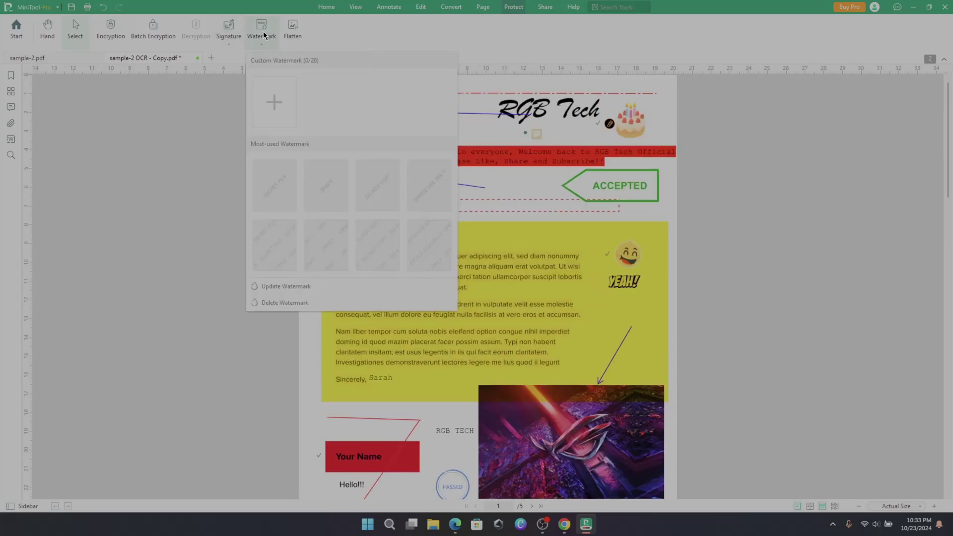
click(264, 36)
text(TECH)
click(560, 431)
- Check the pages for the RGB TECH watermark, then reopen and close the watermark options
scroll(511, 308, down, 5)
scroll(511, 306, down, 10)
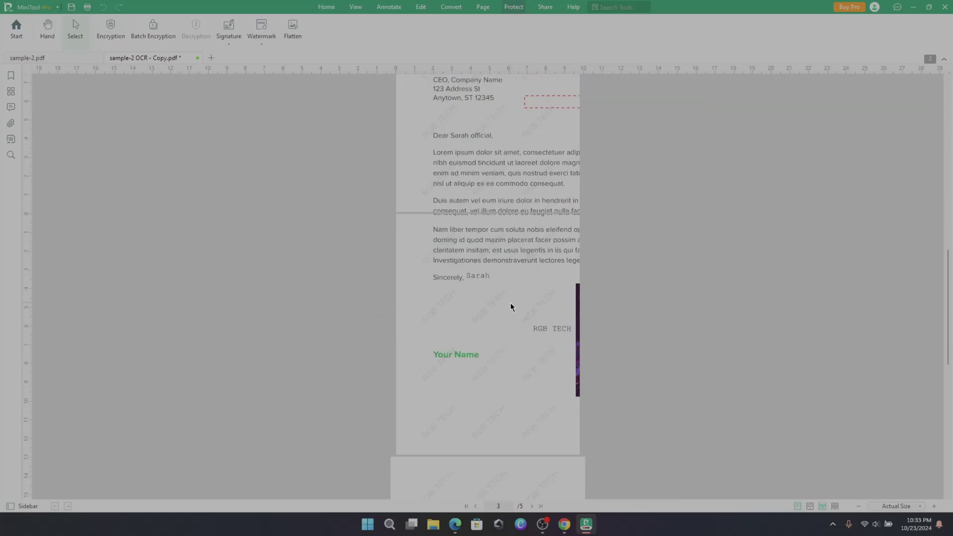
scroll(596, 302, up, 15)
click(261, 44)
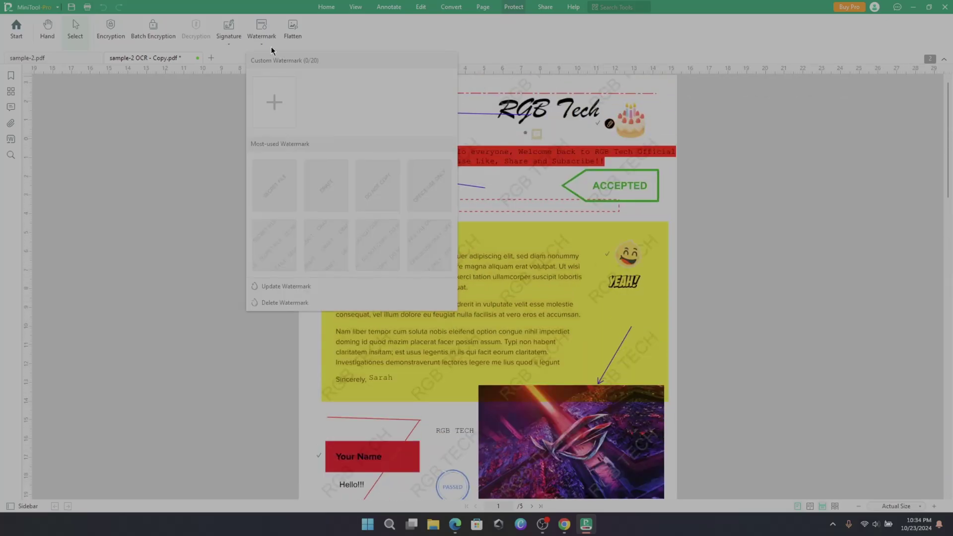
click(314, 31)
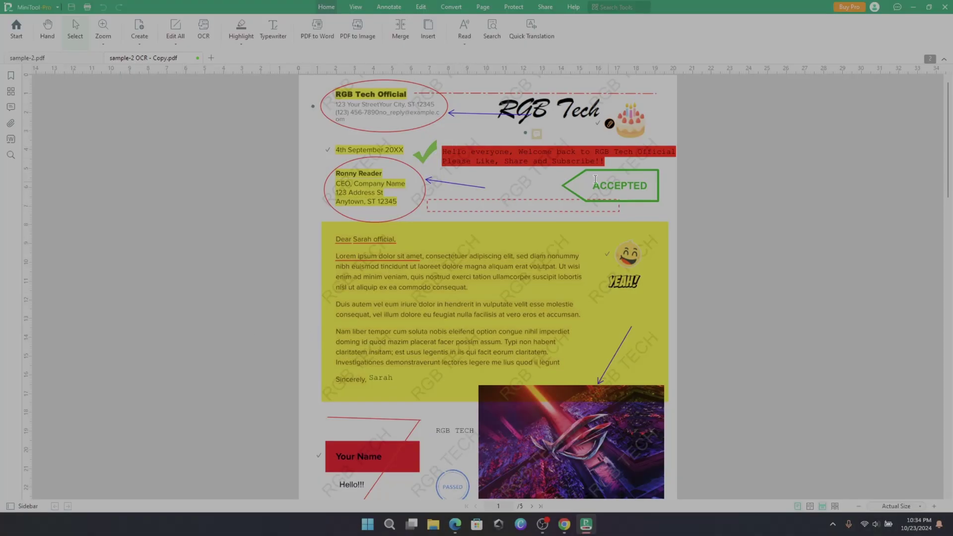
- Review the watermarked pages, return to the Start screen and close the Batch Process window
scroll(569, 180, down, 5)
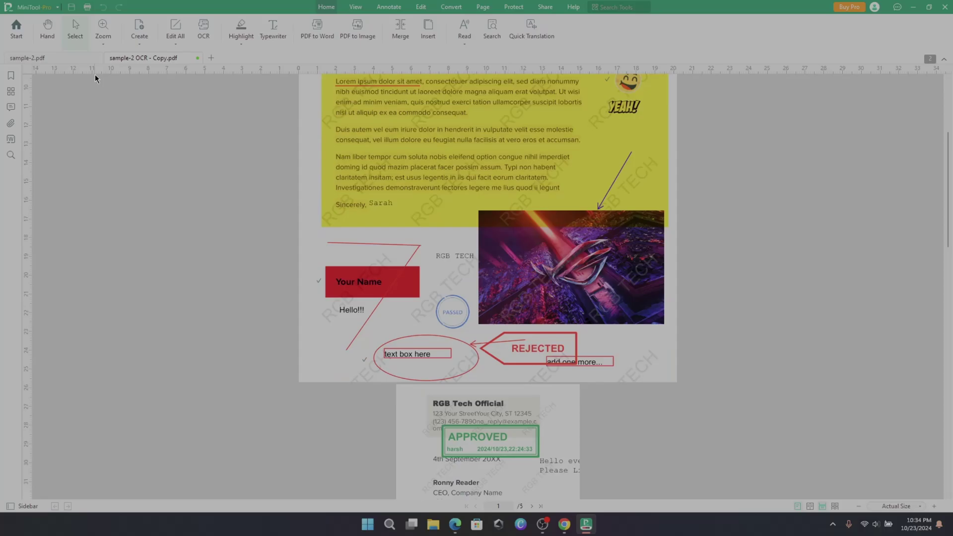
scroll(92, 95, down, 6)
scroll(92, 96, up, 7)
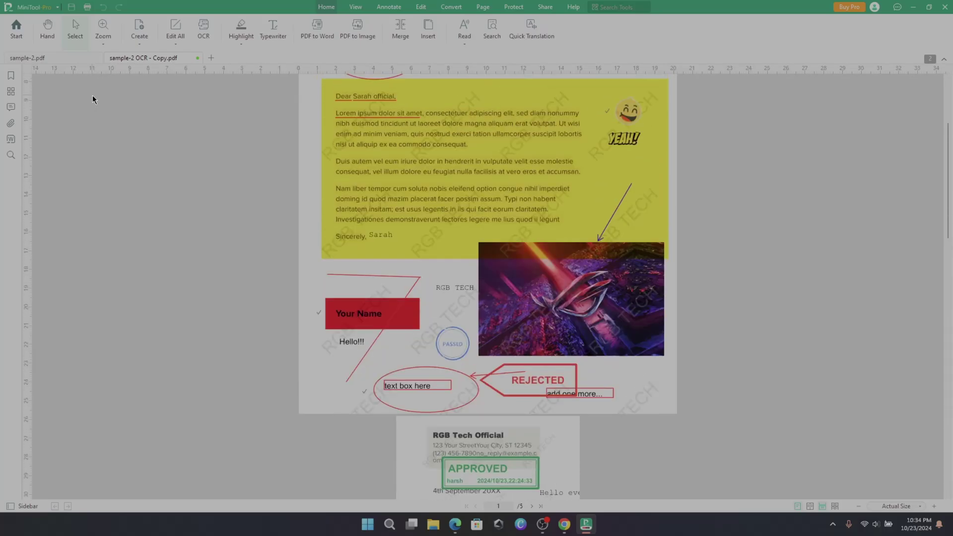
scroll(93, 95, up, 4)
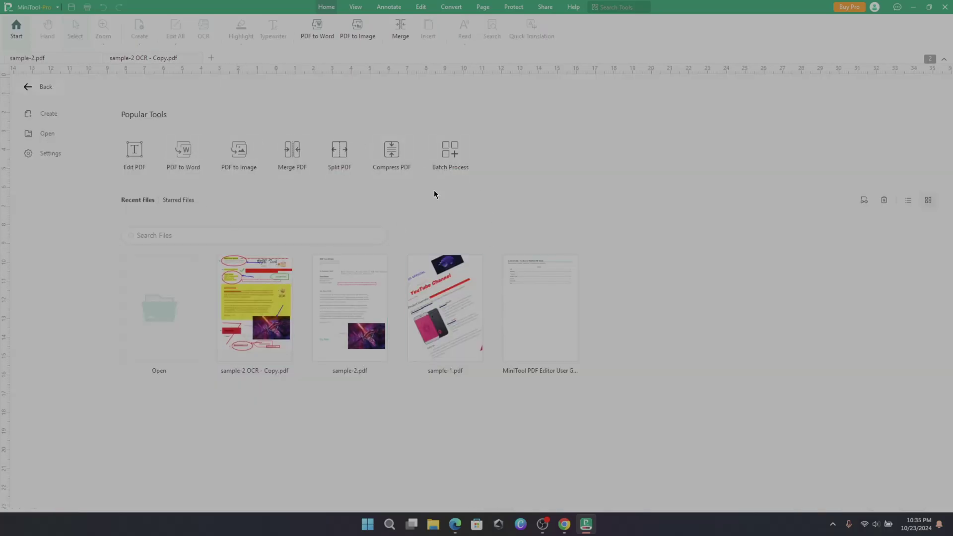
click(458, 152)
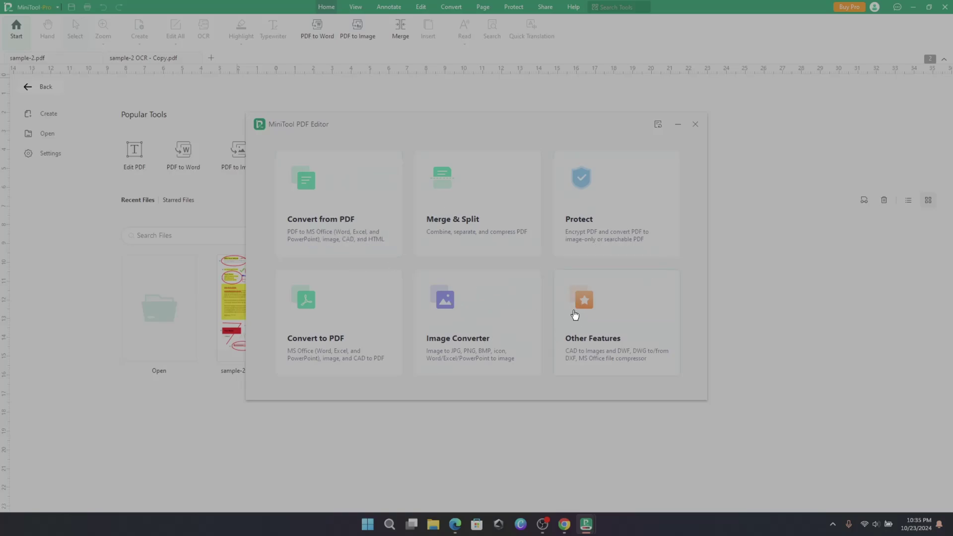
click(696, 125)
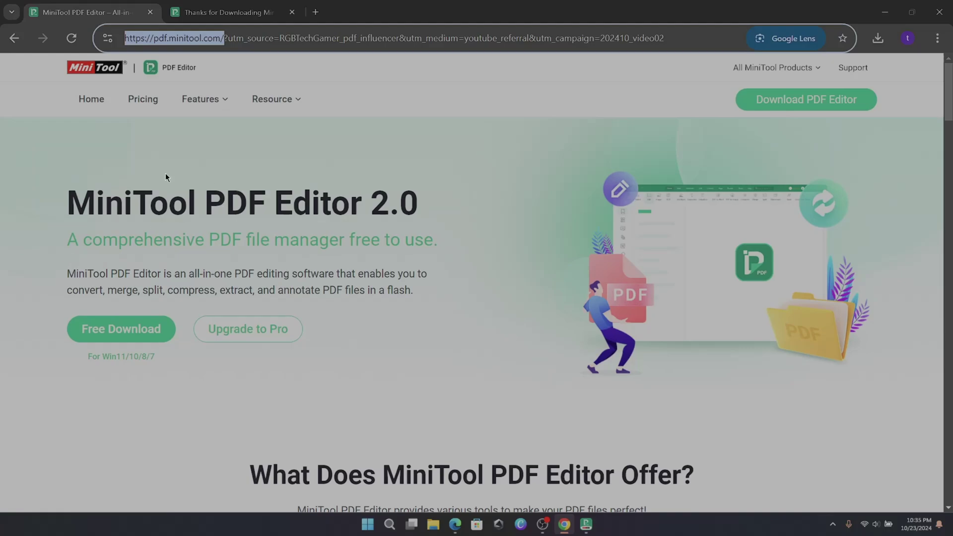
- Click into the MiniTool PDF Editor 2.0 product page in Chrome to leave the address bar
click(64, 168)
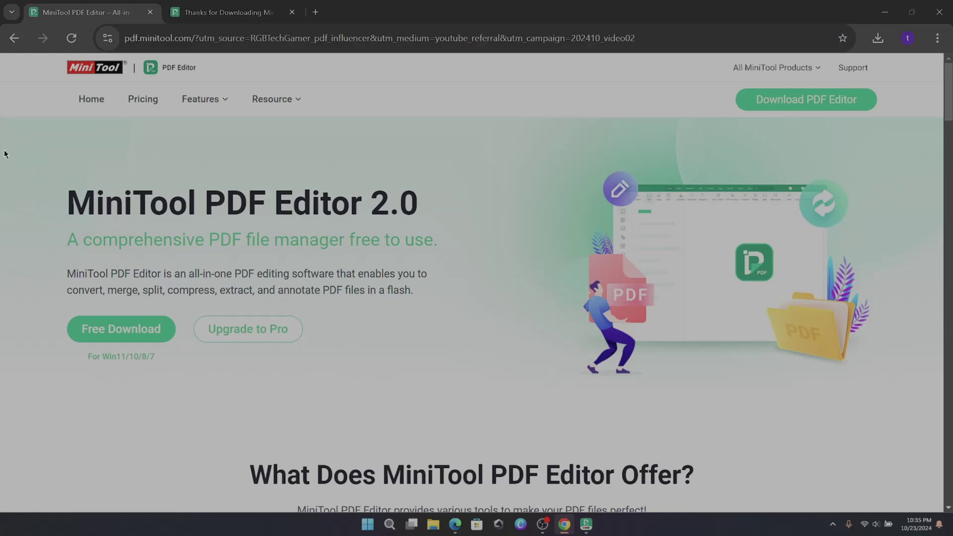